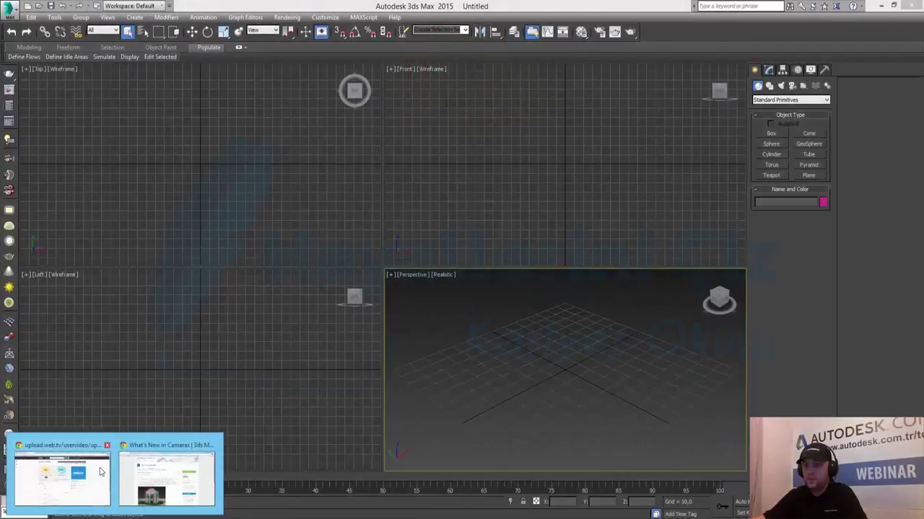
# Step: After the version warning ends, show thumbnails of the open Chrome windows from the taskbar
pyautogui.click(62, 473)
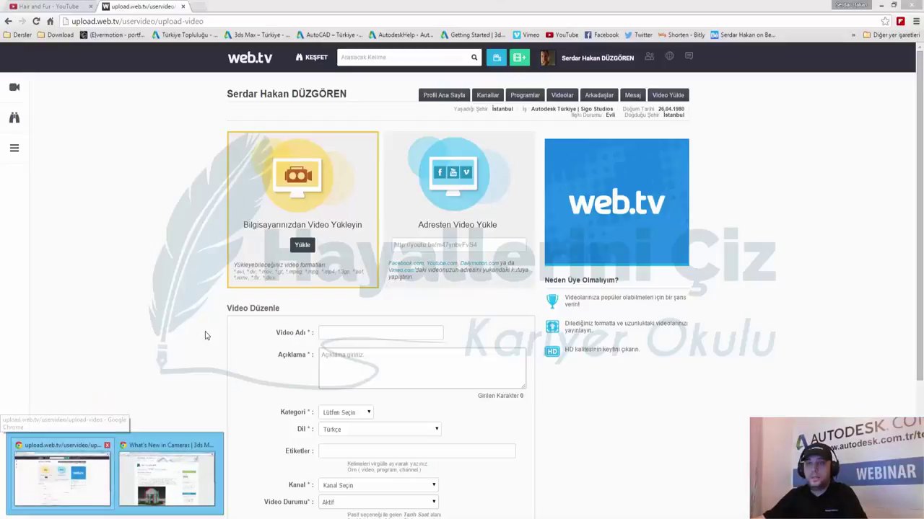
# Step: Switch Chrome to the 'What's New in Cameras' Autodesk Knowledge Network article
pyautogui.click(144, 476)
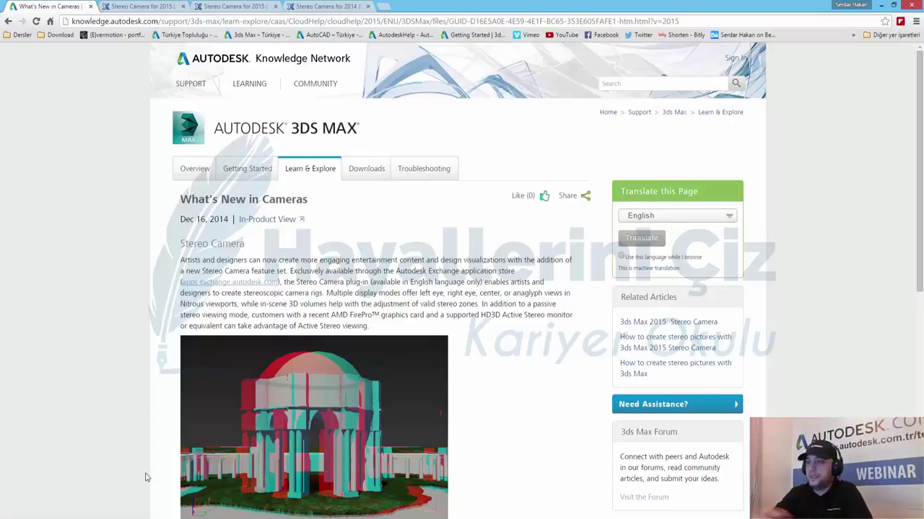
# Step: Scroll the article down to the Stereo Camera's Anaglyph mode example image
pyautogui.scroll(-1, 120, 270)
pyautogui.scroll(-1, 118, 270)
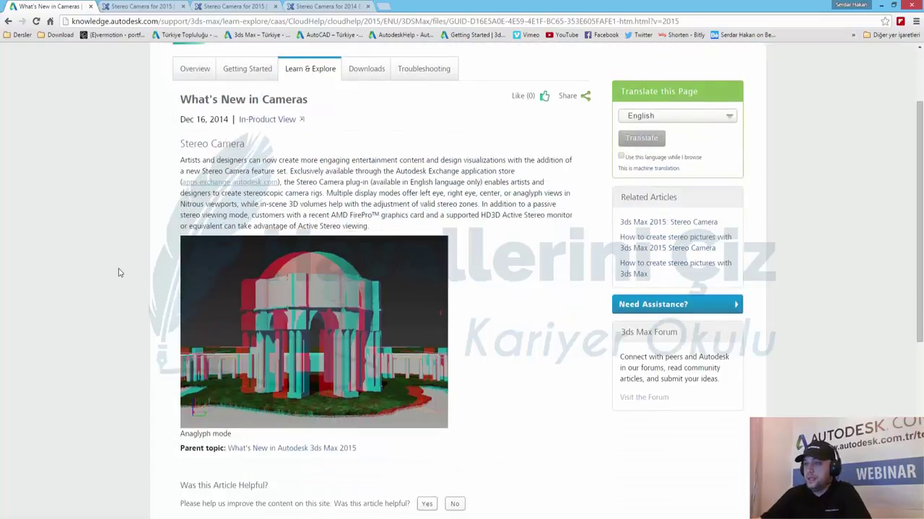
pyautogui.scroll(-1, 238, 328)
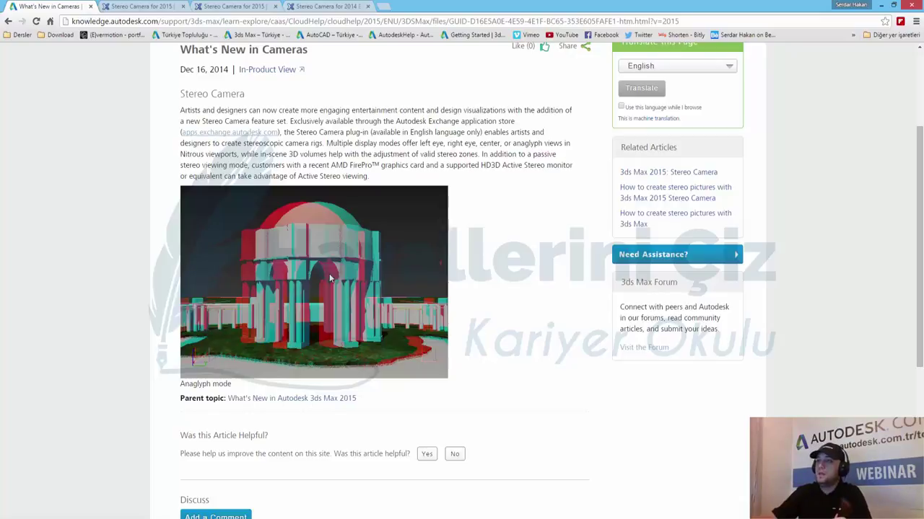
pyautogui.scroll(-1, 364, 247)
pyautogui.scroll(2, 364, 246)
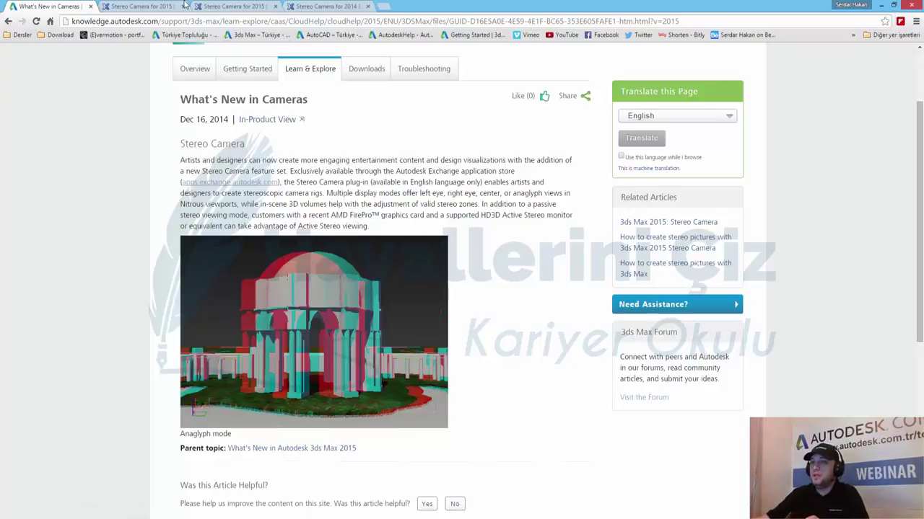
# Step: Go to the top of the Stereo Camera for 2015 app page and list the product stores
pyautogui.click(185, 5)
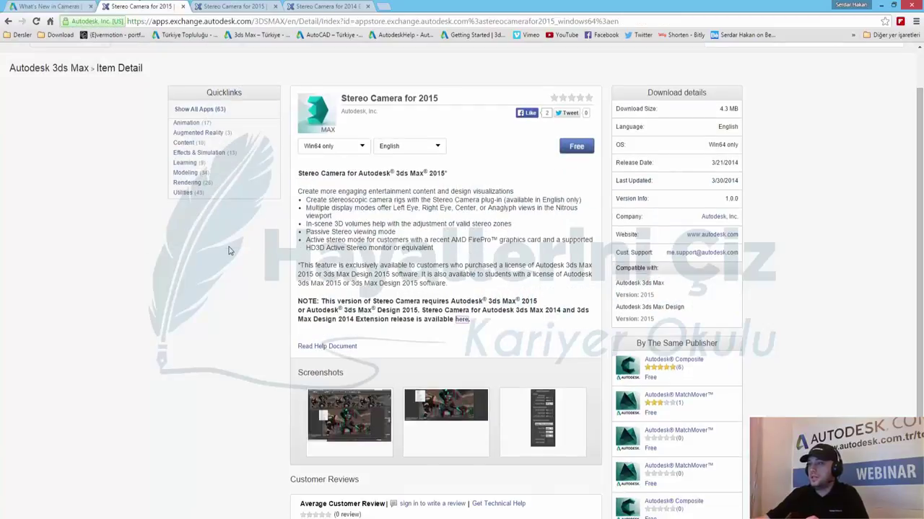
pyautogui.scroll(1, 366, 240)
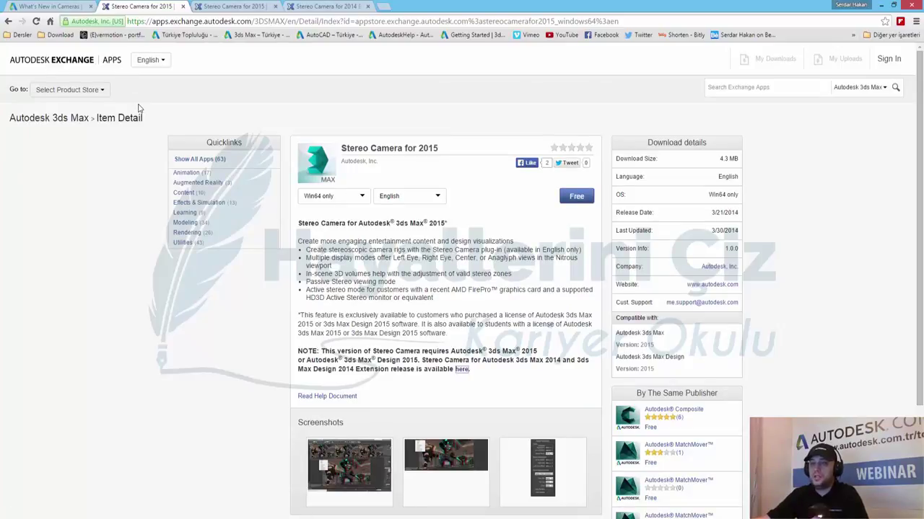
pyautogui.click(84, 94)
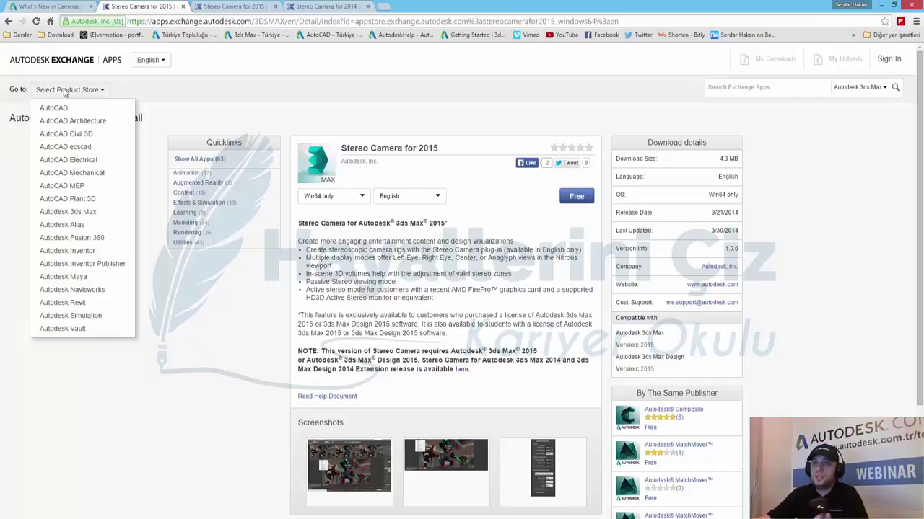
pyautogui.moveTo(68, 211)
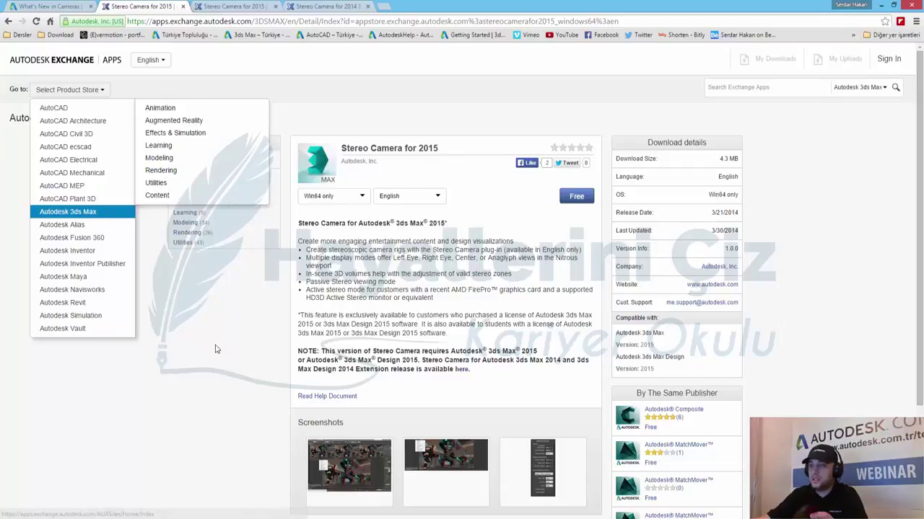
# Step: Dismiss the Select Product Store list, staying on the Stereo Camera for 2015 page
pyautogui.click(181, 336)
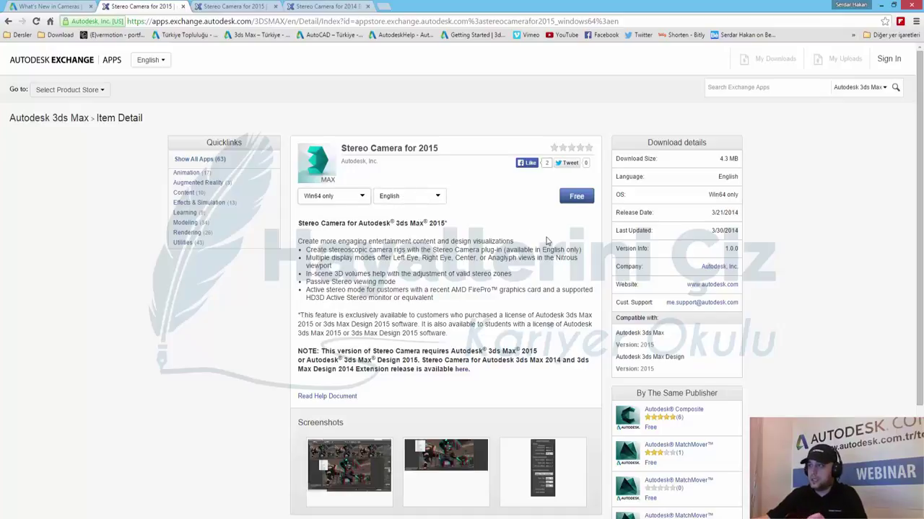
# Step: Get the plug-in free, then enlarge the screenshot of 3ds Max viewports in Anaglyph mode
pyautogui.click(582, 202)
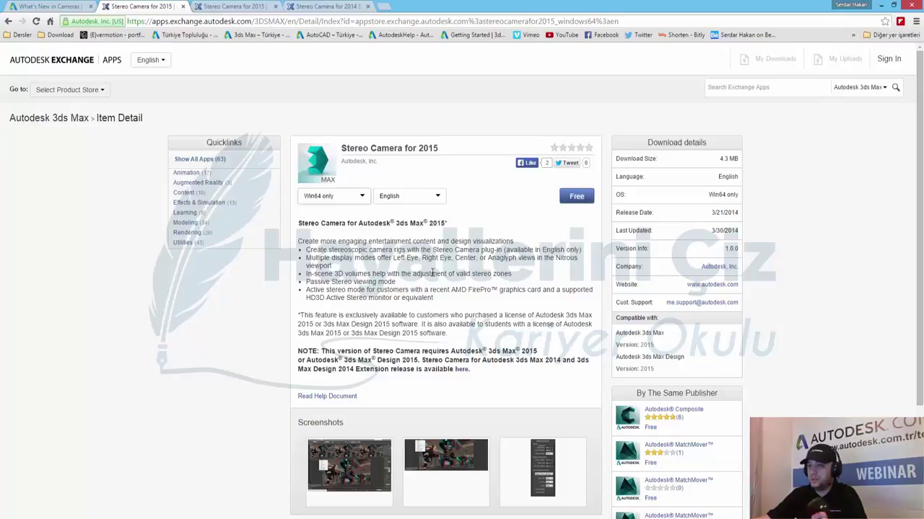
pyautogui.scroll(-2, 435, 272)
pyautogui.click(350, 369)
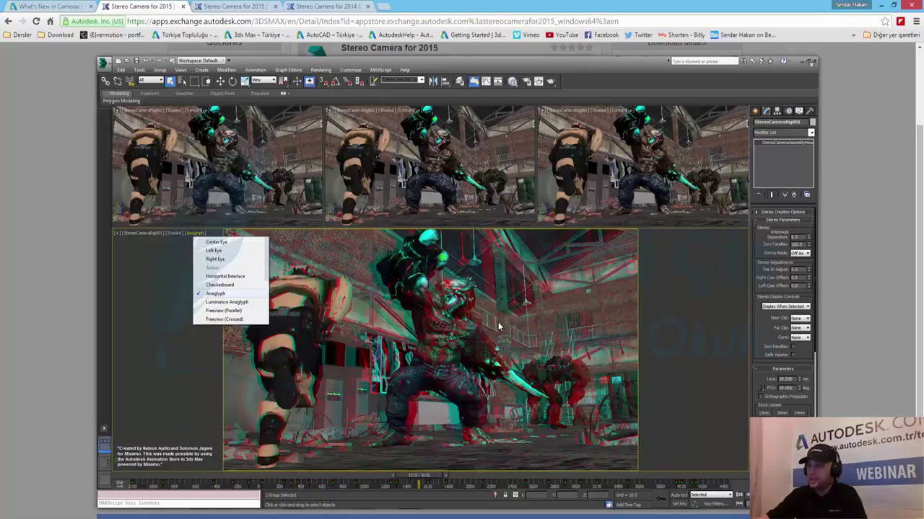
# Step: Close the enlarged 3ds Max viewport screenshot to bring up the anaglyph render
pyautogui.click(804, 290)
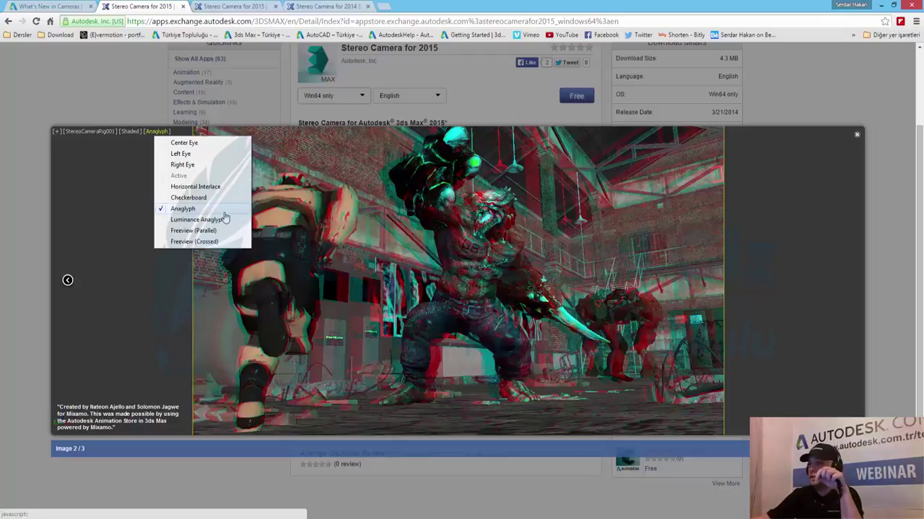
pyautogui.moveTo(839, 306)
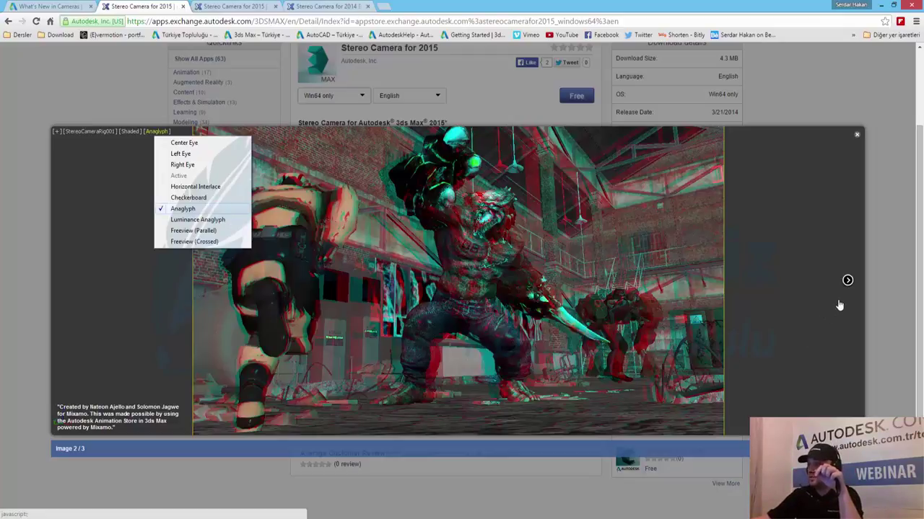
# Step: View the third screenshot, the Stereo Parameters panel, then close the lightbox
pyautogui.click(847, 281)
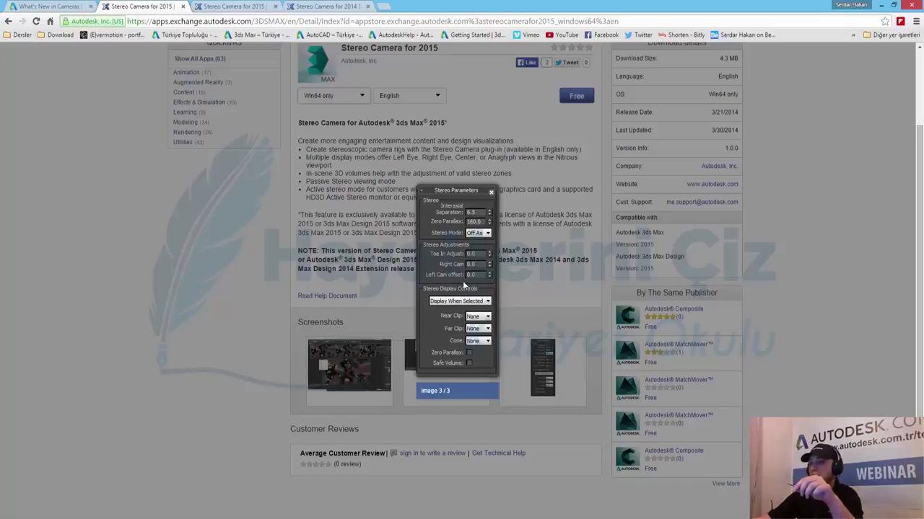
pyautogui.click(215, 315)
# Step: Read through the Stereo Camera help document, then switch to the Stereo Camera for 2014 page
pyautogui.click(231, 6)
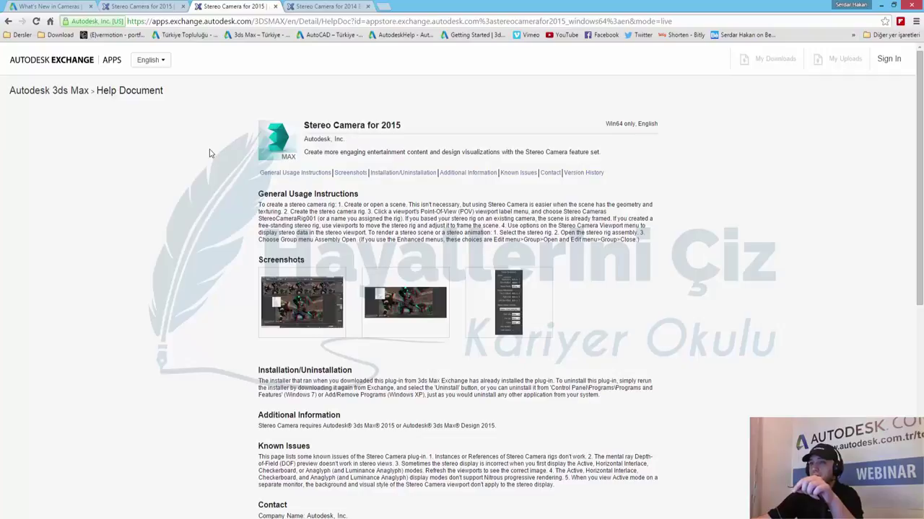
pyautogui.scroll(-2, 303, 219)
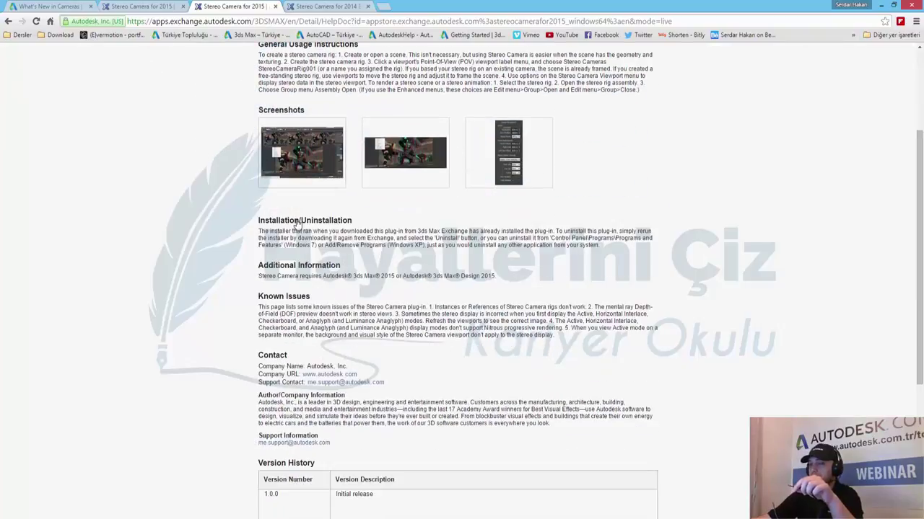
pyautogui.scroll(-1, 300, 219)
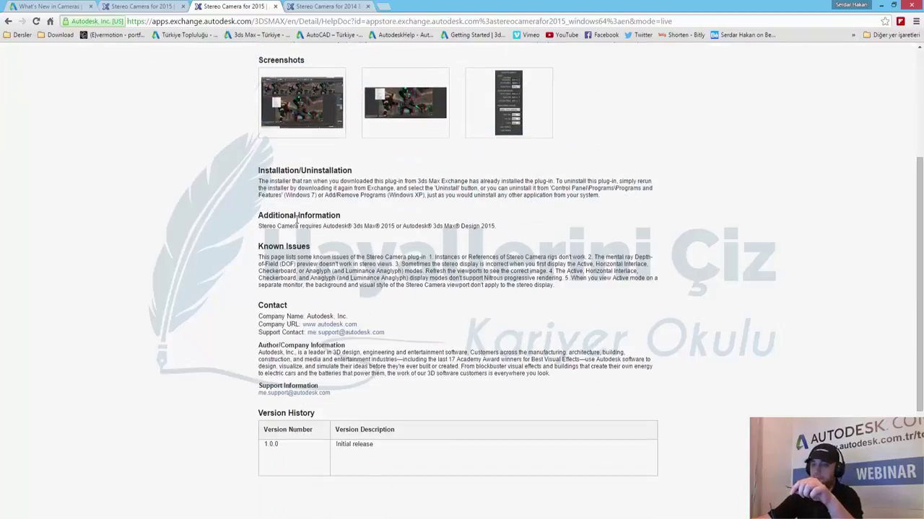
pyautogui.scroll(2, 296, 220)
pyautogui.scroll(1, 296, 222)
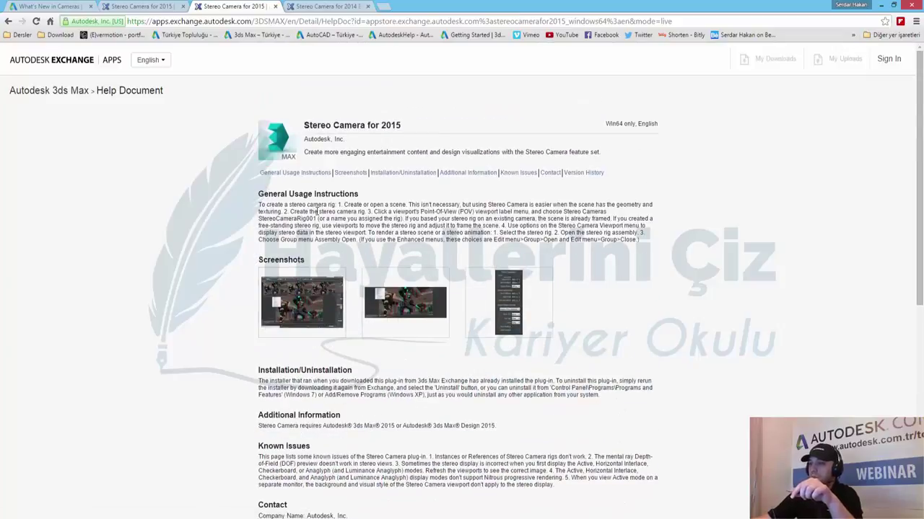
pyautogui.scroll(-1, 473, 324)
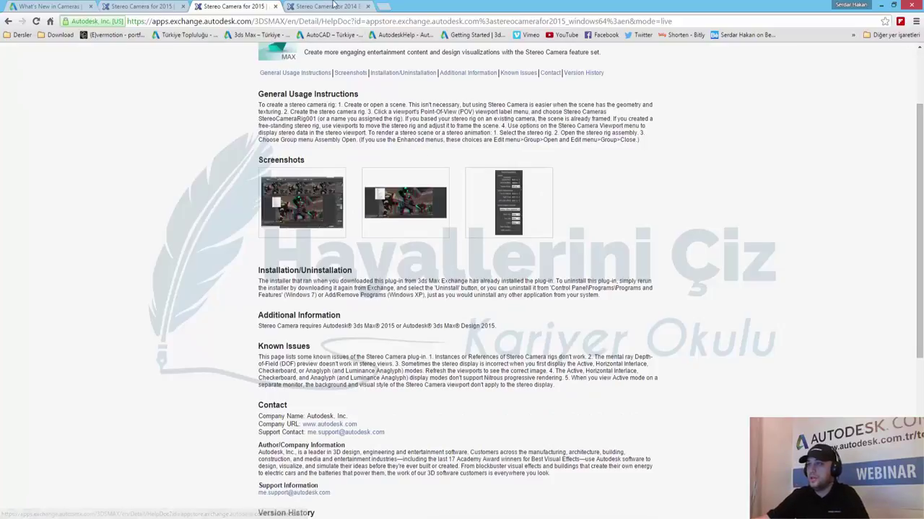
pyautogui.click(328, 6)
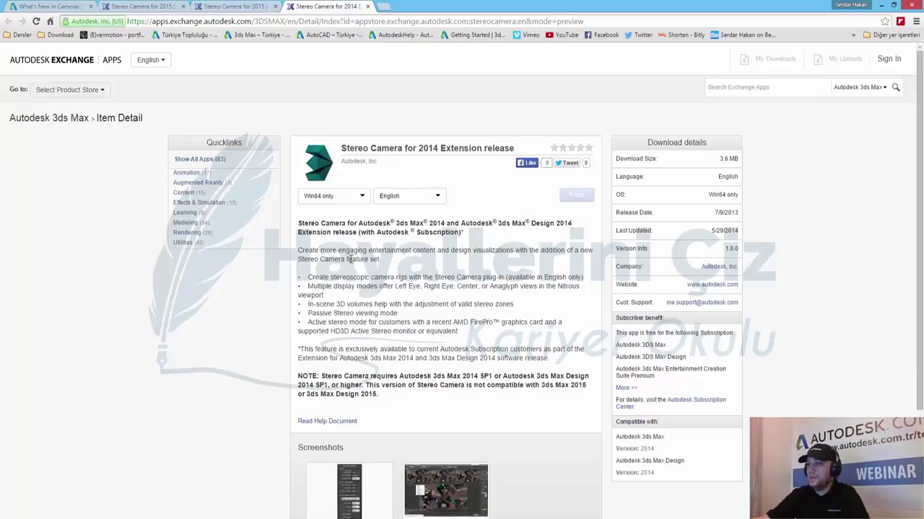
# Step: Scroll the 2014 Extension release page, then switch to the empty 3ds Max 2015 scene
pyautogui.scroll(-2, 350, 267)
pyautogui.hotkey('alt', 'Tab')
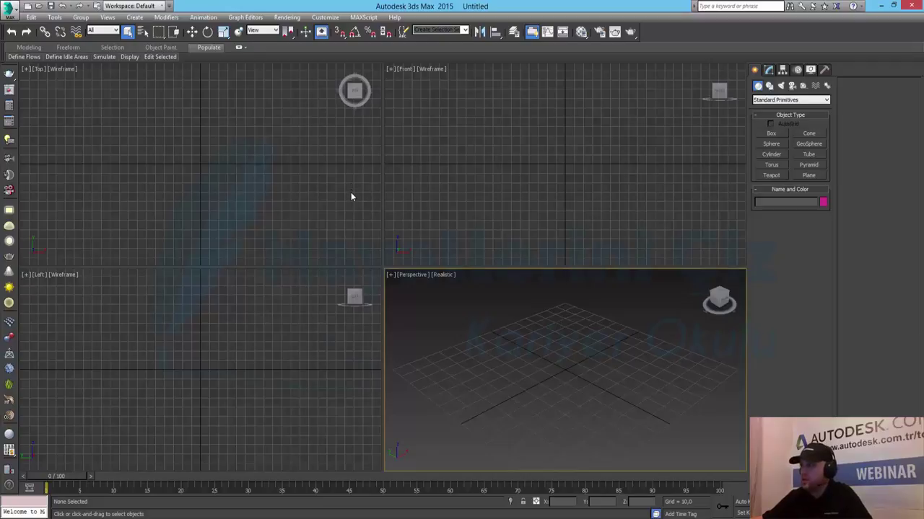
# Step: Create a box by drawing its base on the grid and setting its height
pyautogui.click(770, 134)
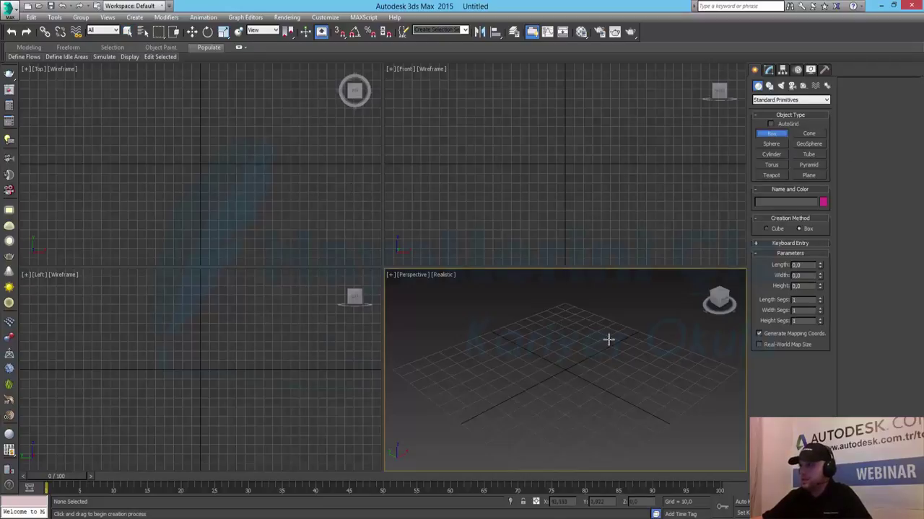
pyautogui.moveTo(608, 336)
pyautogui.mouseDown()
pyautogui.moveTo(540, 417)
pyautogui.moveTo(624, 404)
pyautogui.mouseUp()
pyautogui.click(613, 381)
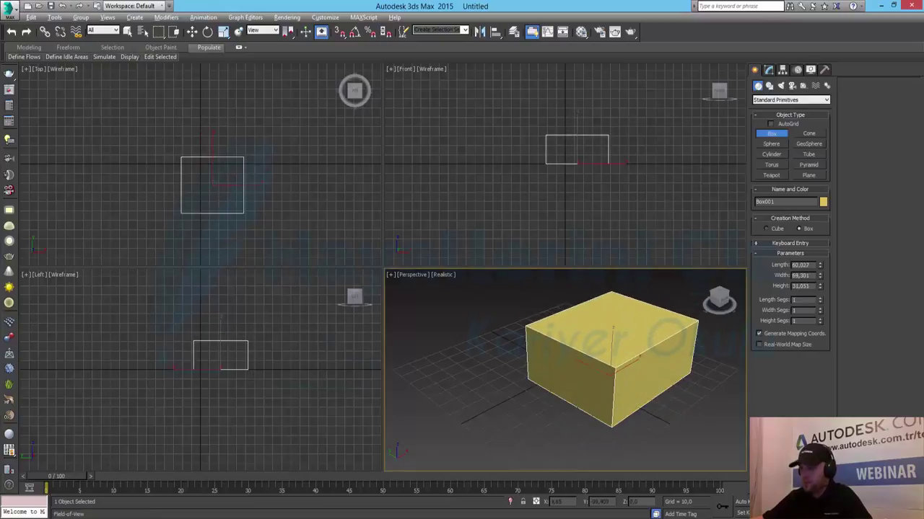
# Step: Maximize the Perspective view and centre the box at X 0, Y 0
pyautogui.hotkey('alt', 'w')
pyautogui.press('w')
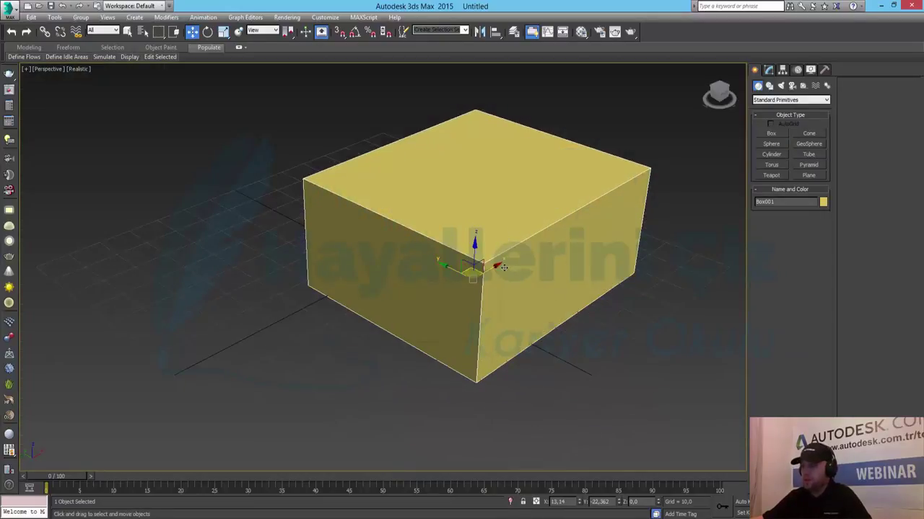
pyautogui.moveTo(495, 269); pyautogui.dragTo(457, 286)
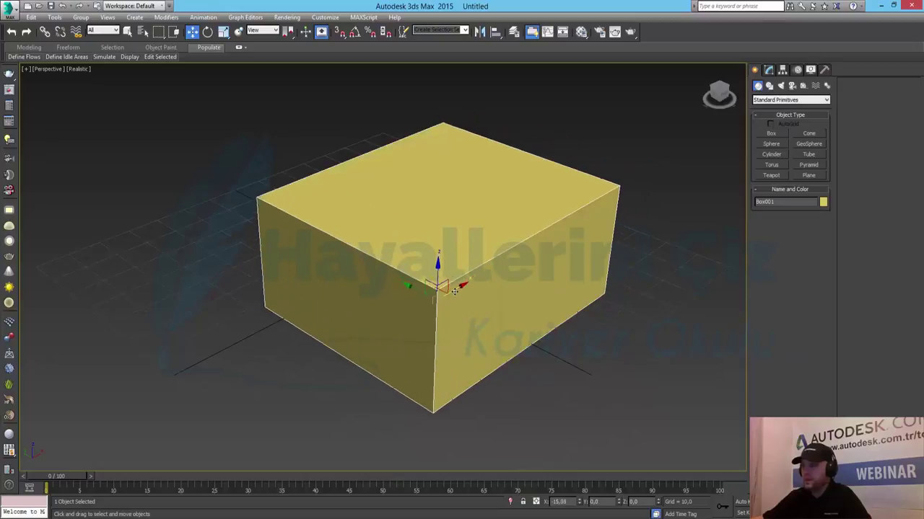
pyautogui.rightClick(581, 503)
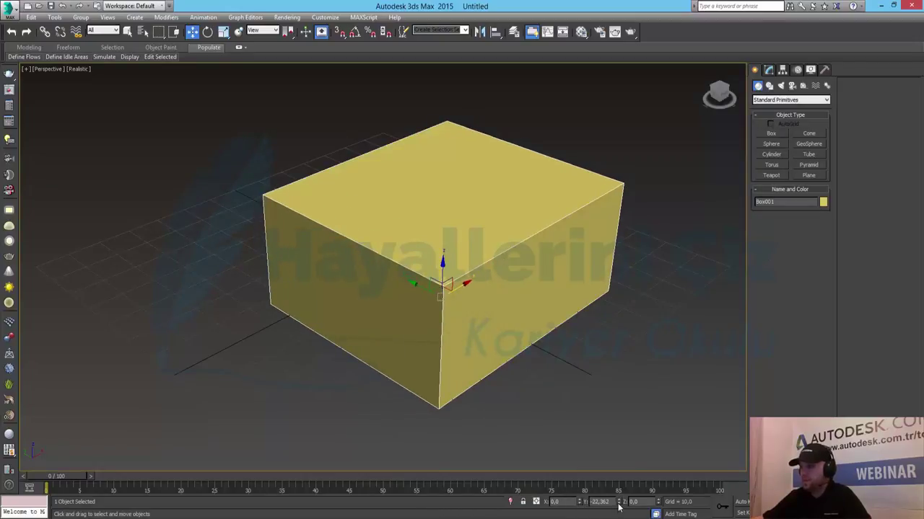
pyautogui.rightClick(619, 502)
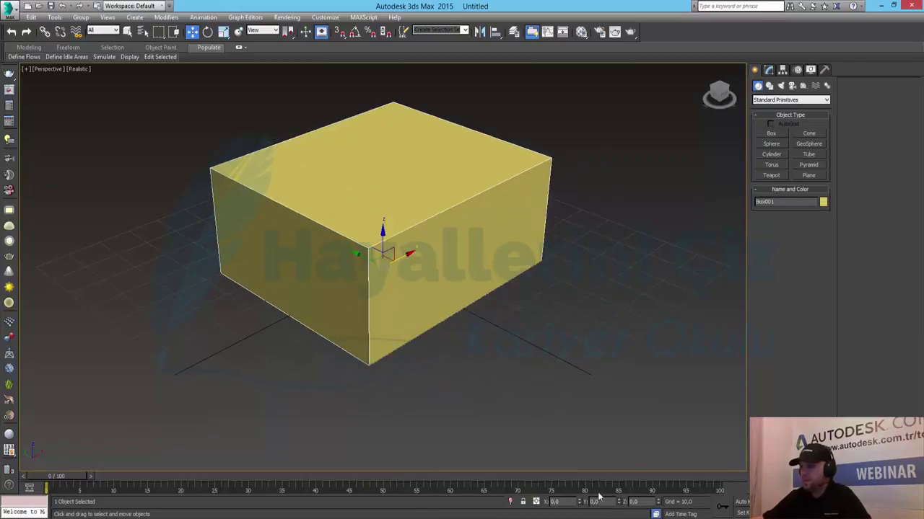
# Step: Raise the box's Height to 47,508, then deselect it and zoom to frame the cube
pyautogui.click(774, 69)
pyautogui.moveTo(821, 296); pyautogui.dragTo(822, 269)
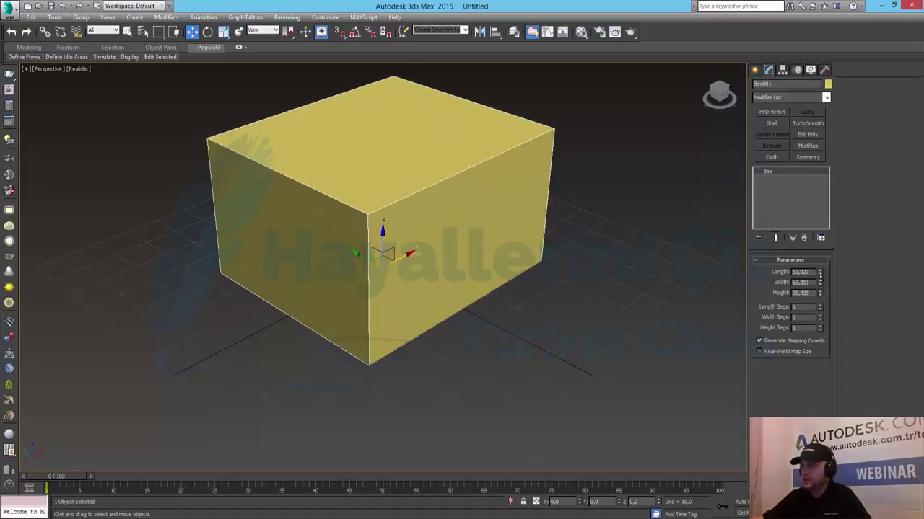
pyautogui.press('z')
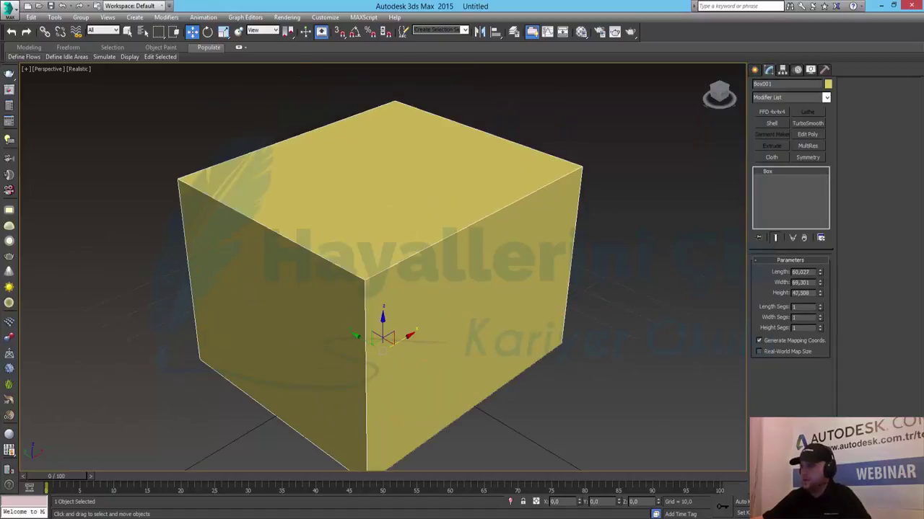
pyautogui.hotkey('ctrl', 'd')
pyautogui.hotkey('alt', 'z')
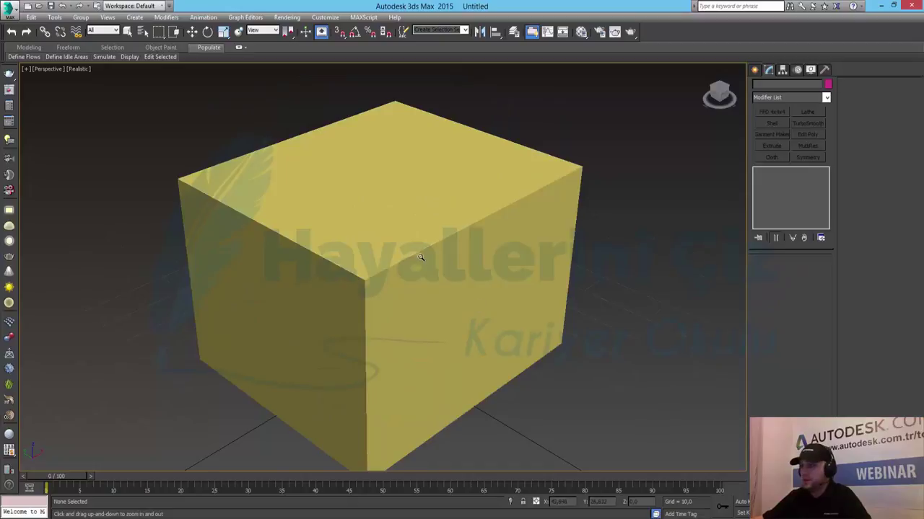
pyautogui.moveTo(420, 258); pyautogui.dragTo(421, 267)
pyautogui.moveTo(437, 234); pyautogui.dragTo(444, 229)
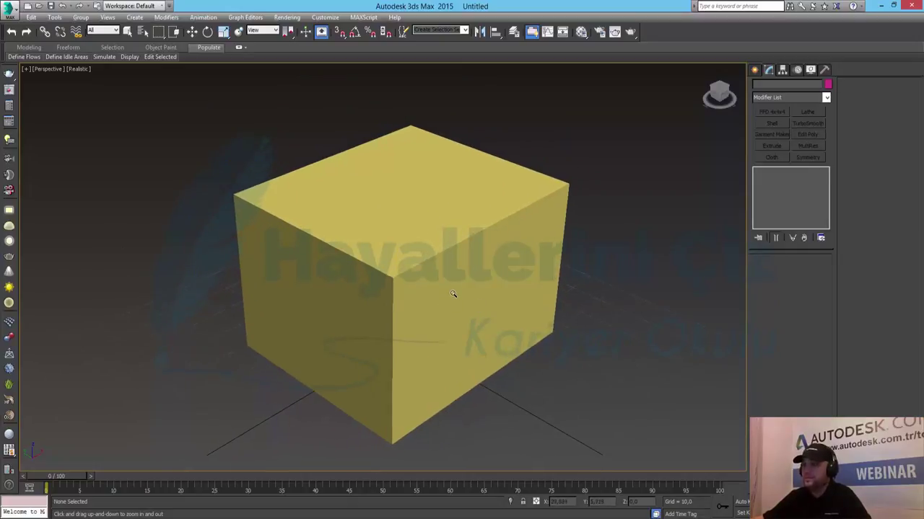
pyautogui.moveTo(454, 291); pyautogui.dragTo(456, 286)
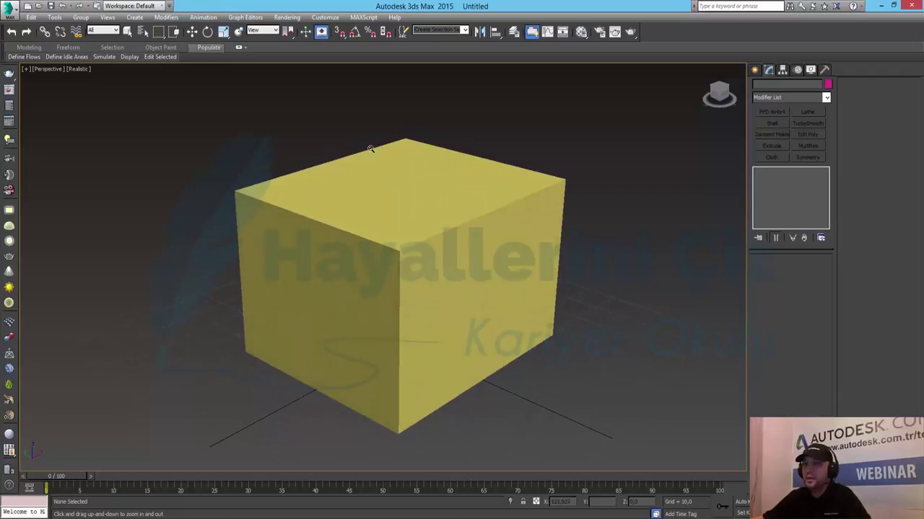
pyautogui.click(136, 18)
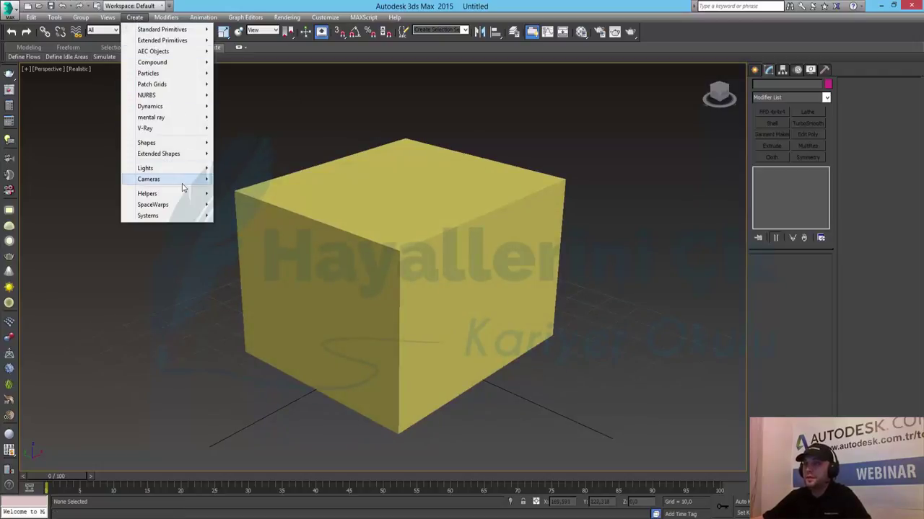
pyautogui.moveTo(149, 179)
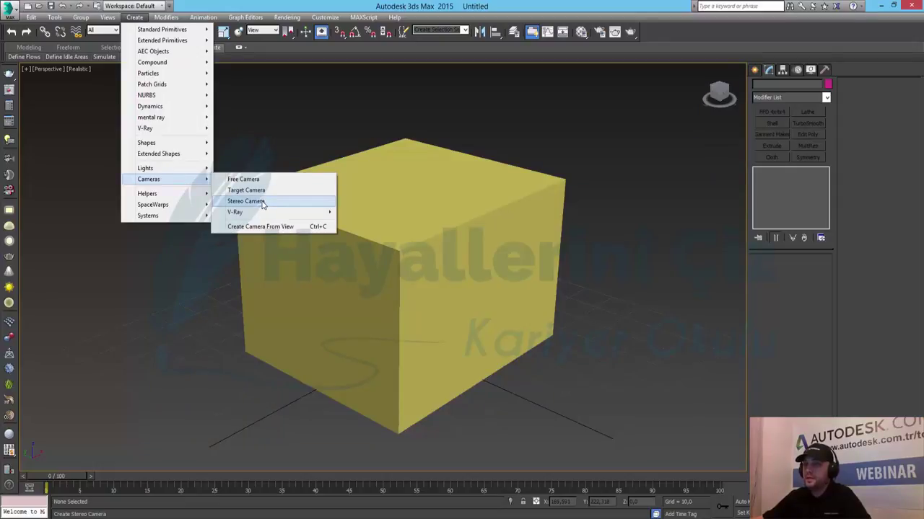
# Step: Start a Stereo Camera rig with Target camera type, 7,3 interaxial separation and 255,2 zero parallax
pyautogui.click(262, 203)
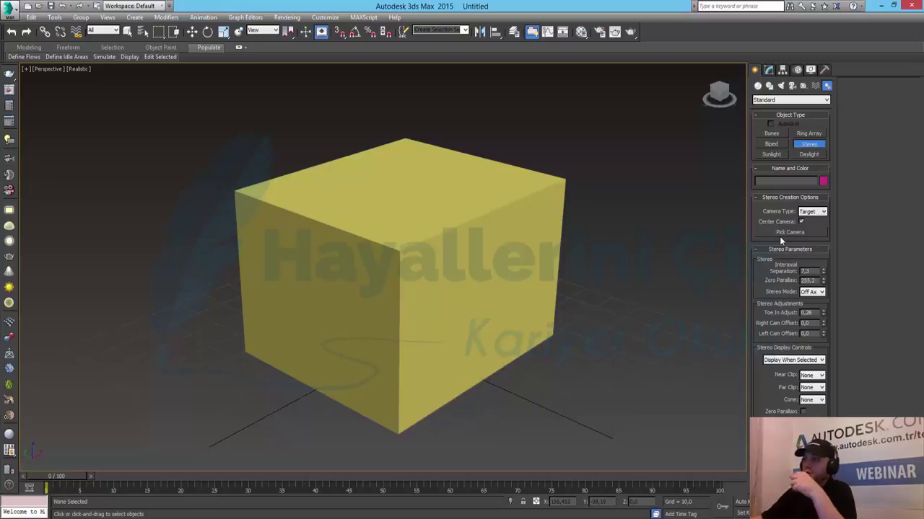
pyautogui.click(819, 216)
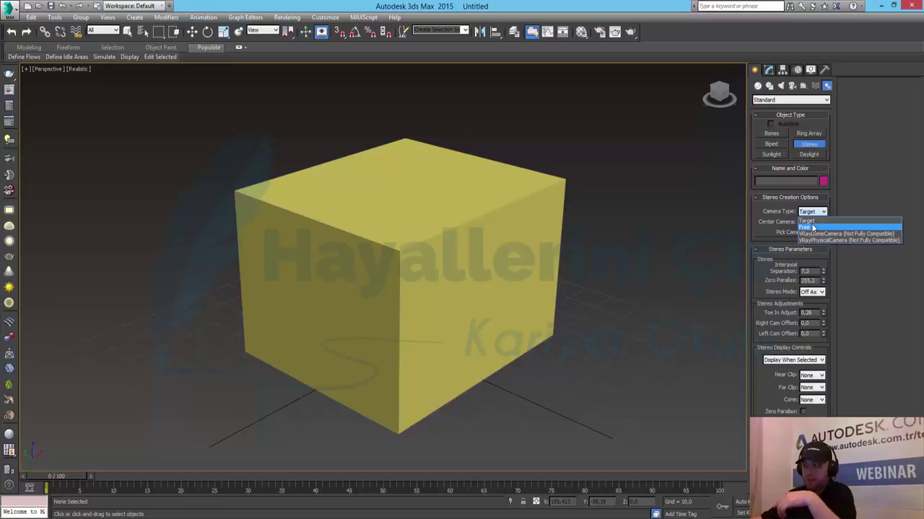
pyautogui.click(841, 193)
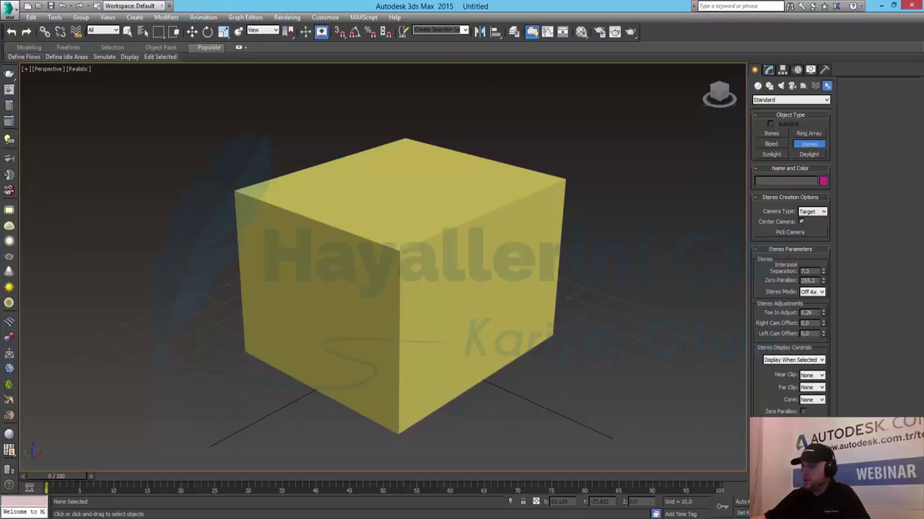
# Step: In the four-viewport Top view, hide the grid and drag the stereo rig toward the box
pyautogui.hotkey('alt', 'w')
pyautogui.click(206, 152)
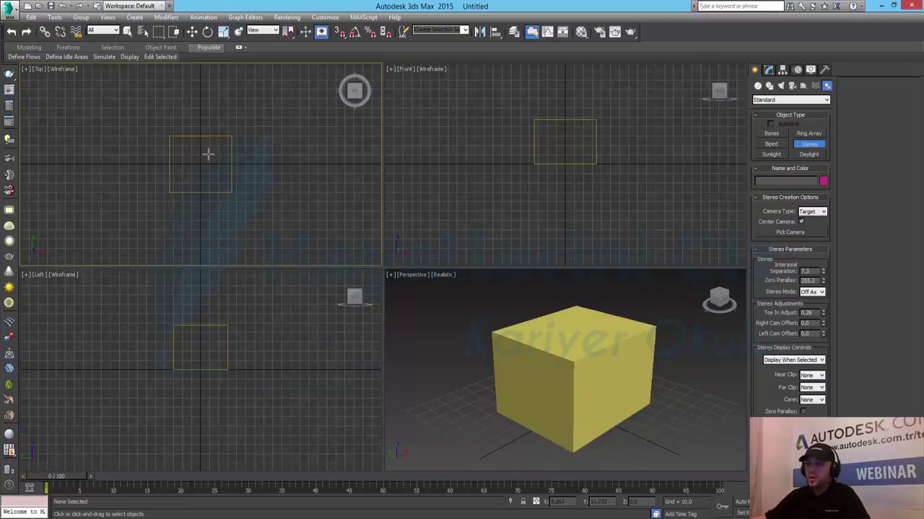
pyautogui.scroll(-3, 208, 153)
pyautogui.moveTo(211, 156); pyautogui.dragTo(233, 156, button='middle')
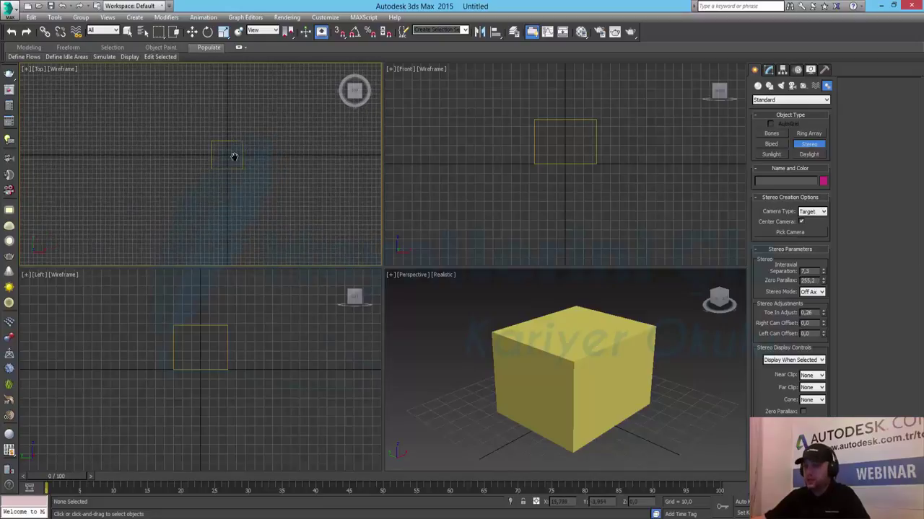
pyautogui.press('g')
pyautogui.moveTo(115, 215); pyautogui.dragTo(220, 158)
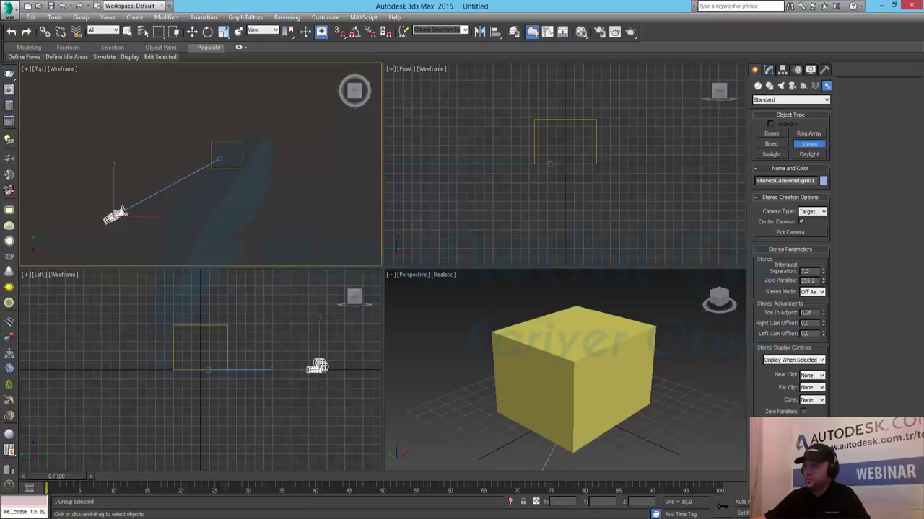
# Step: Maximize the Top view, frame all three rig cameras, and show the rig's Modify parameters
pyautogui.hotkey('alt', 'w')
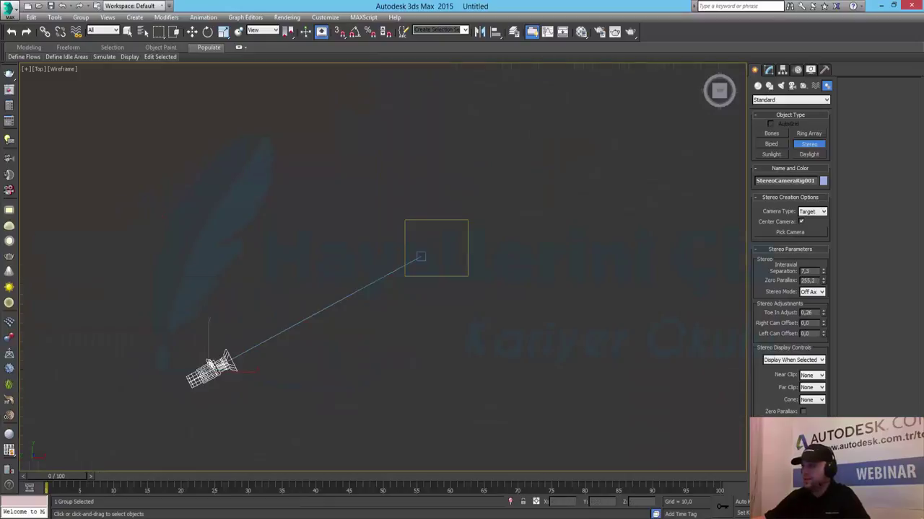
pyautogui.moveTo(371, 350); pyautogui.dragTo(478, 282, button='middle')
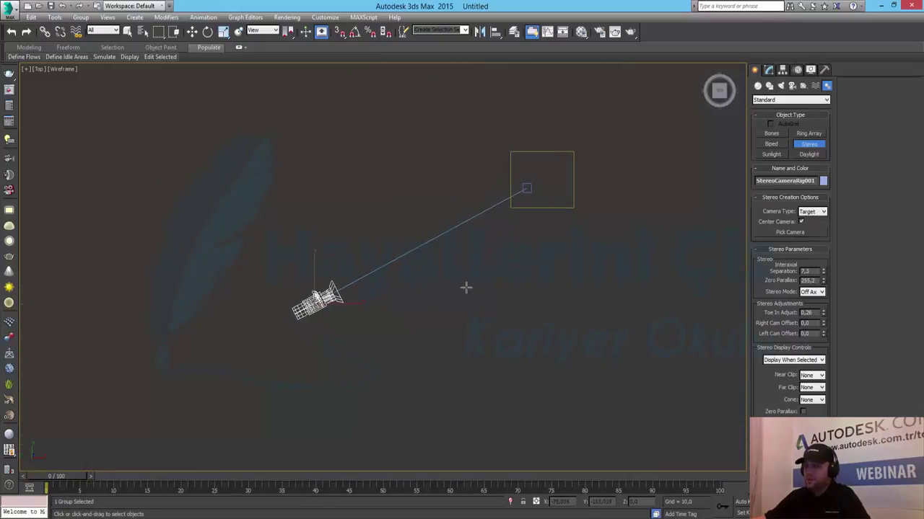
pyautogui.press('w')
pyautogui.click(768, 69)
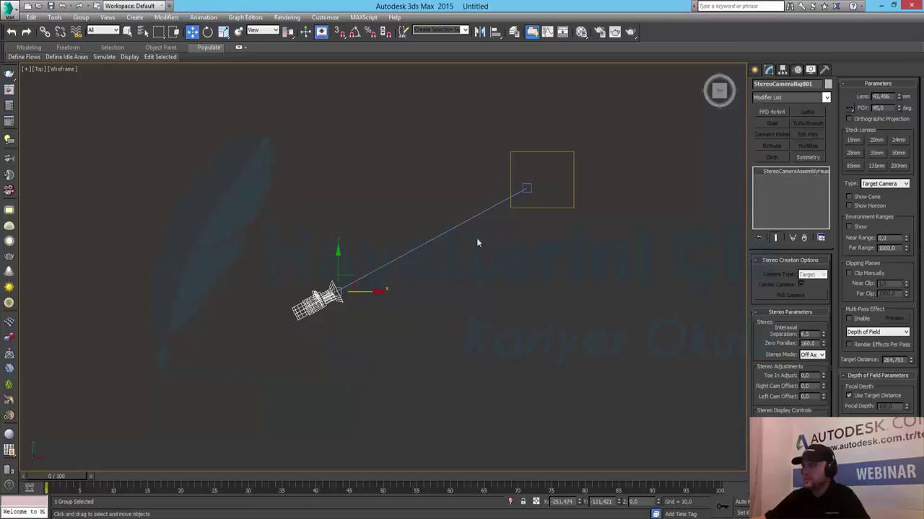
pyautogui.scroll(3, 395, 257)
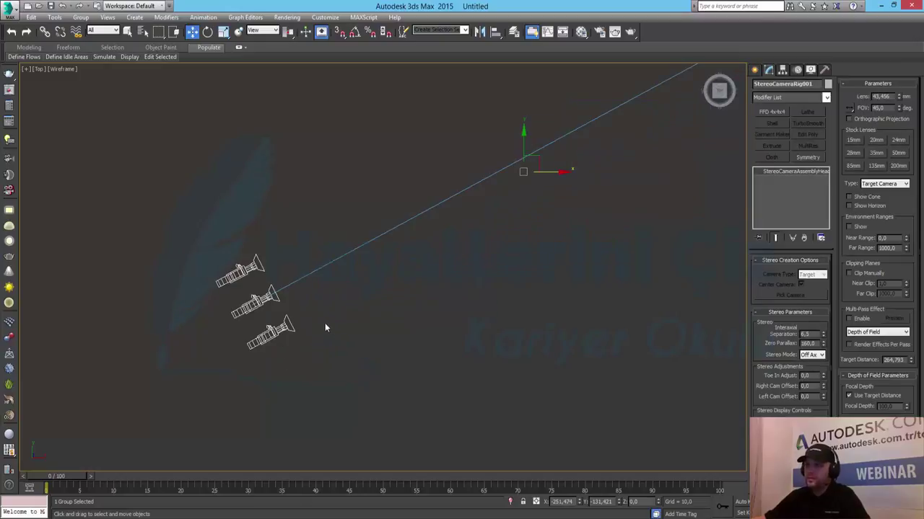
pyautogui.moveTo(270, 302); pyautogui.dragTo(299, 272, button='middle')
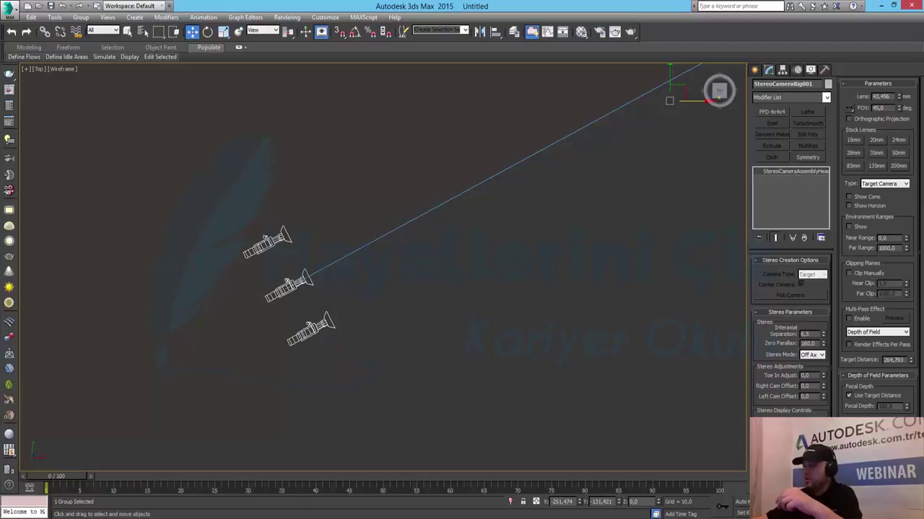
# Step: Dismiss the 'No cameras in scene' warning, maximize Perspective, and bring up its viewpoint menu
pyautogui.hotkey('alt', 'w')
pyautogui.rightClick(656, 364)
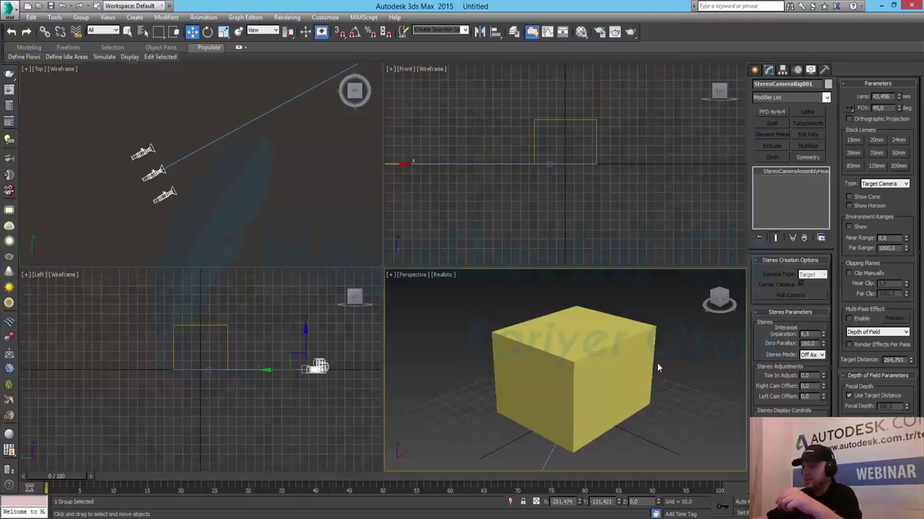
pyautogui.press('c')
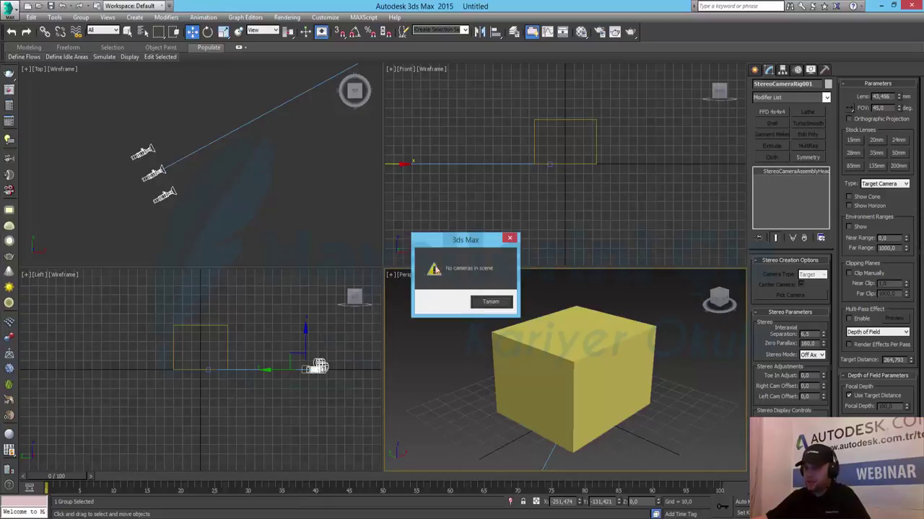
pyautogui.click(491, 303)
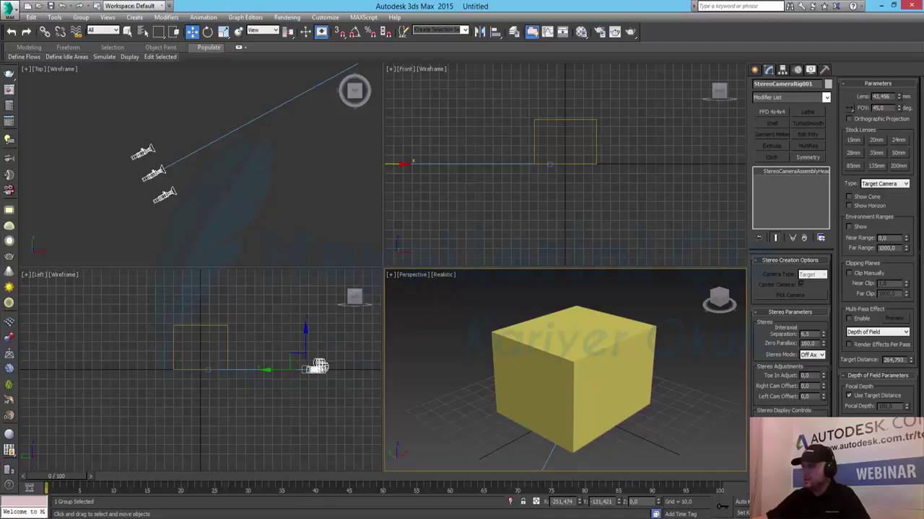
pyautogui.hotkey('alt', 'w')
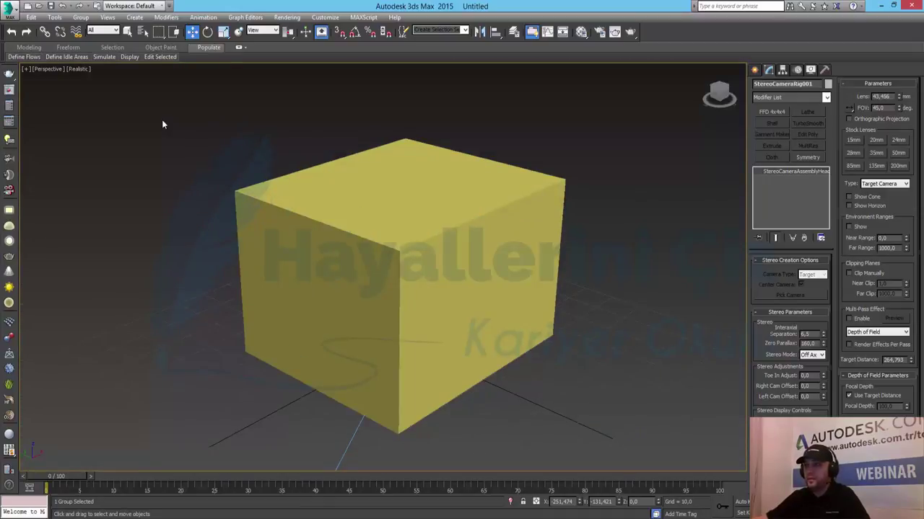
pyautogui.click(163, 124)
pyautogui.click(46, 70)
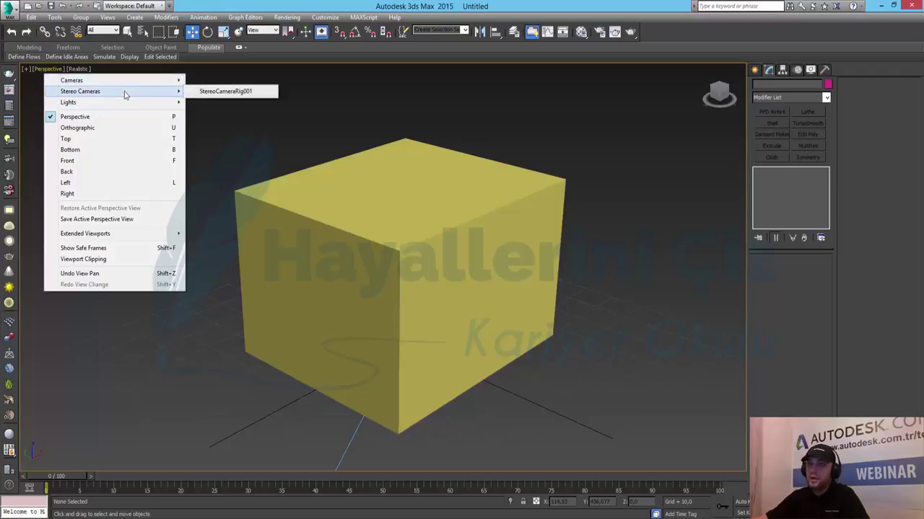
pyautogui.moveTo(80, 91)
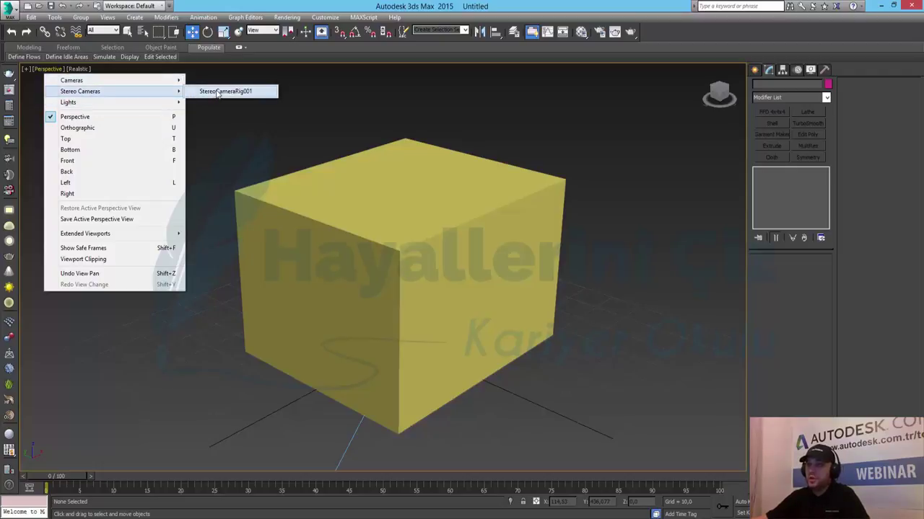
# Step: Look through StereoCameraRig001 and orbit it to a lower angle on the box
pyautogui.click(217, 92)
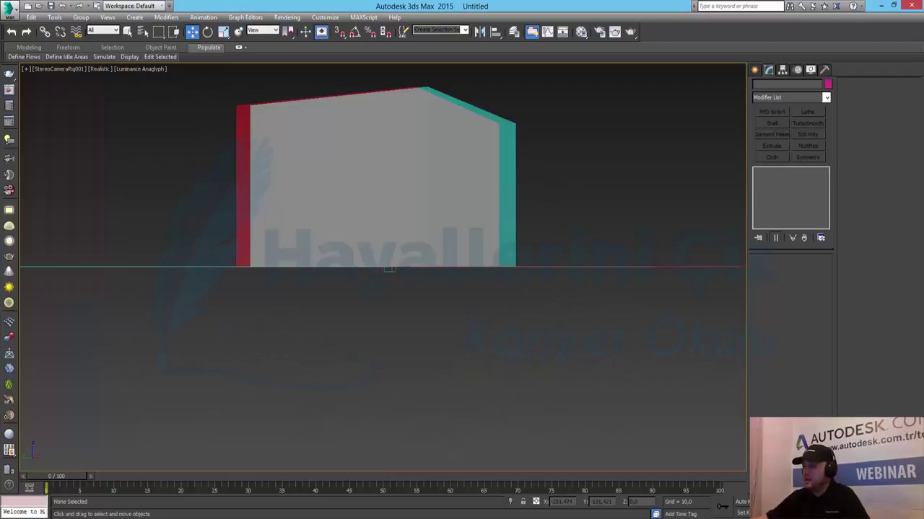
pyautogui.keyDown('alt'); pyautogui.moveTo(389, 183); pyautogui.dragTo(381, 217, button='middle'); pyautogui.keyUp('alt')
pyautogui.moveTo(417, 176); pyautogui.dragTo(426, 303)
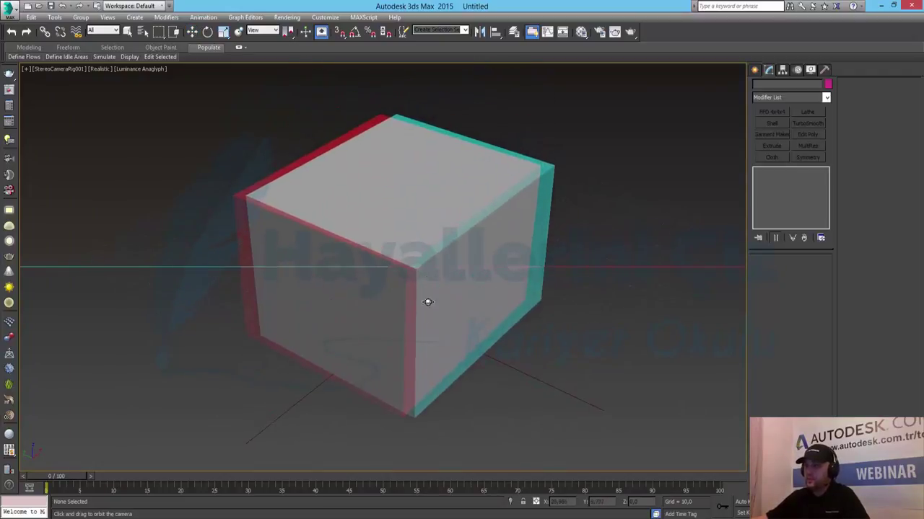
pyautogui.moveTo(404, 343); pyautogui.dragTo(404, 325)
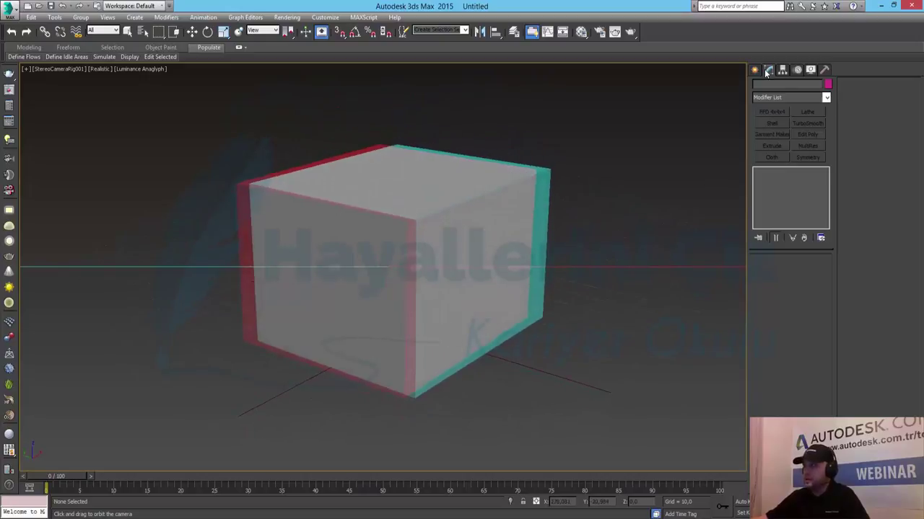
# Step: Select StereoCameraRig001 by name and collapse Stereo Creation Options to reveal its stereo settings
pyautogui.press('w')
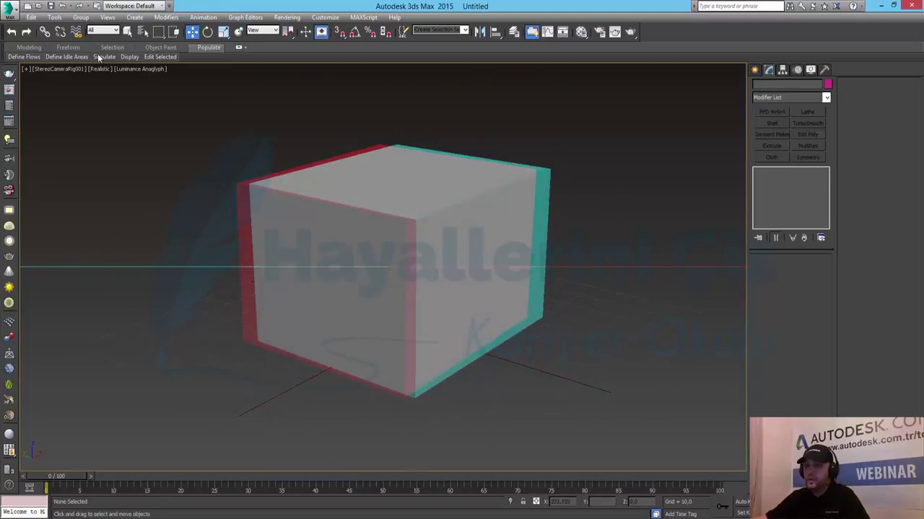
pyautogui.click(143, 32)
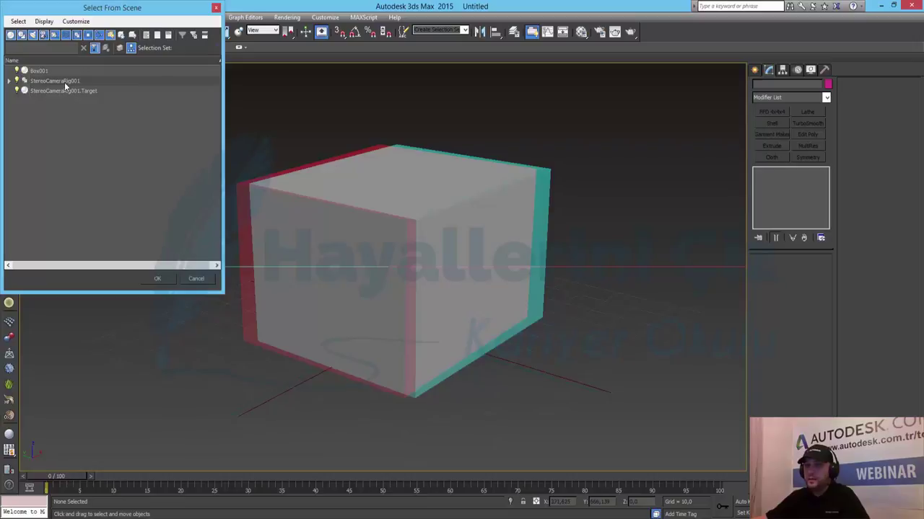
pyautogui.doubleClick(64, 81)
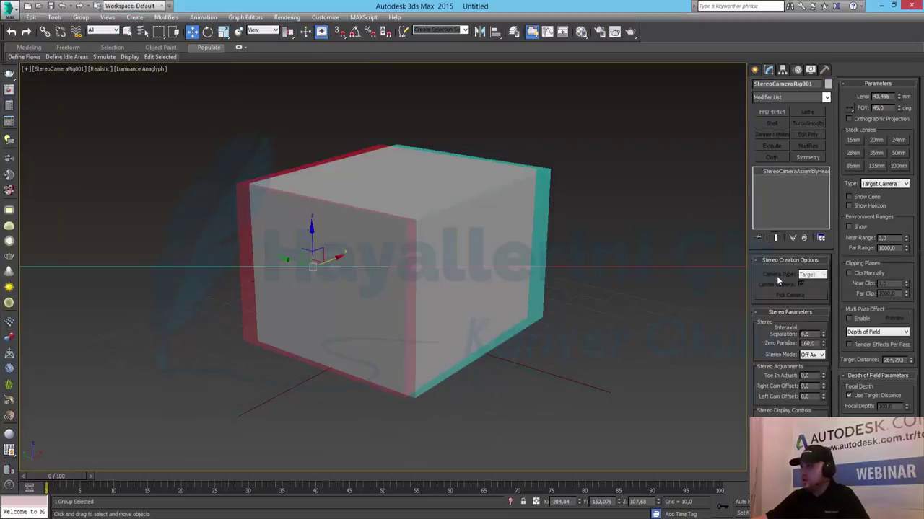
pyautogui.click(776, 261)
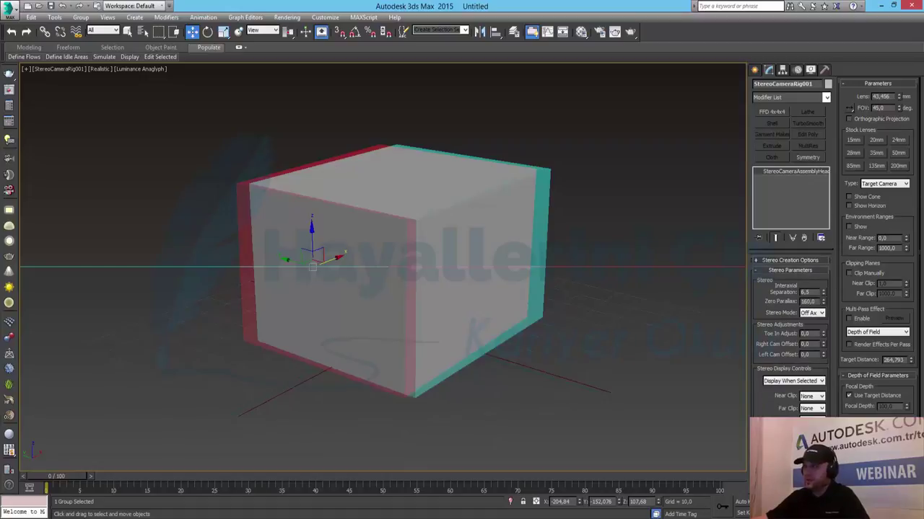
pyautogui.scroll(-2, 853, 241)
pyautogui.scroll(2, 853, 241)
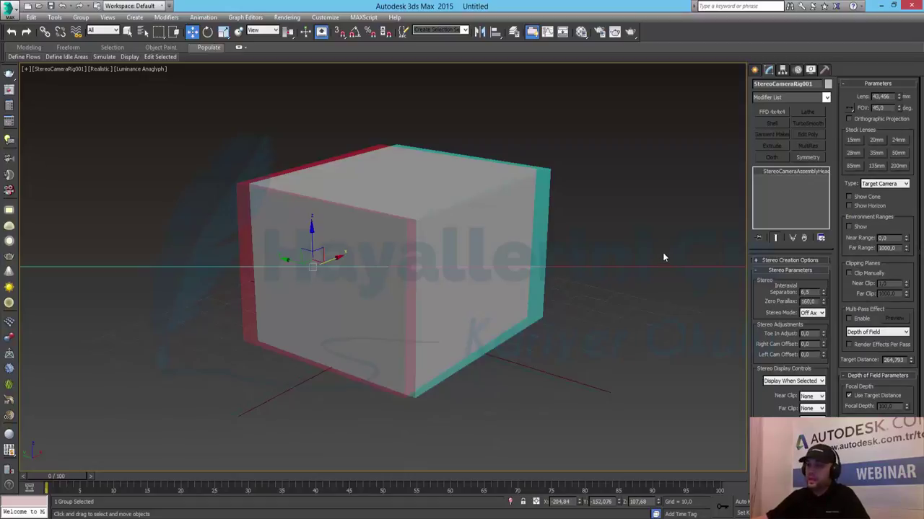
# Step: Preview the Center Eye and then the Left Eye stereo views
pyautogui.click(99, 70)
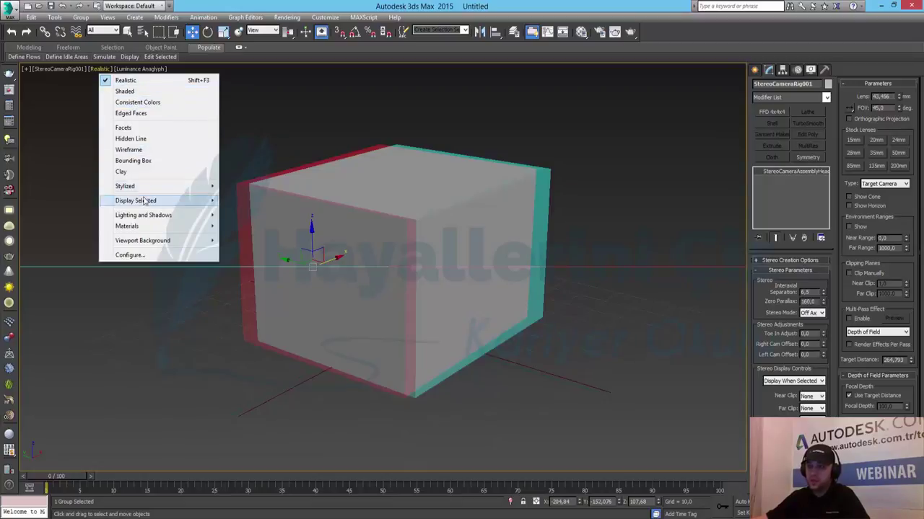
pyautogui.click(247, 4)
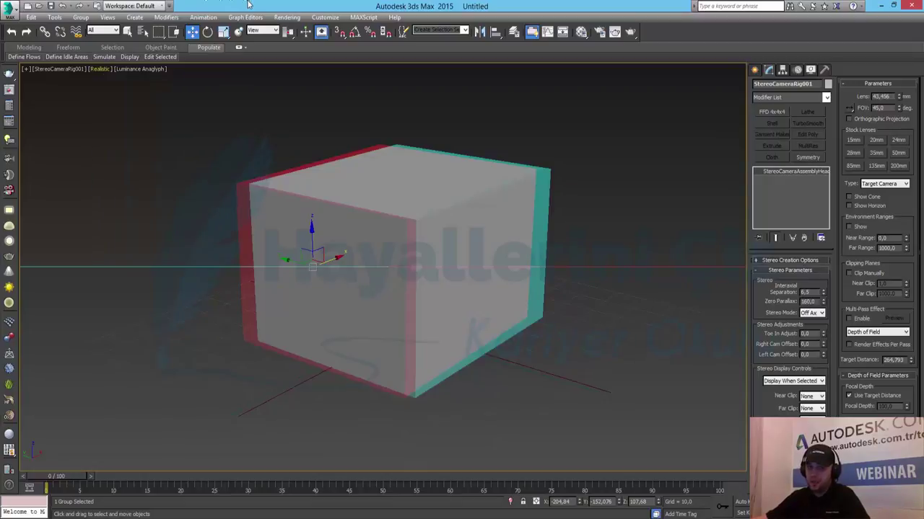
pyautogui.click(142, 69)
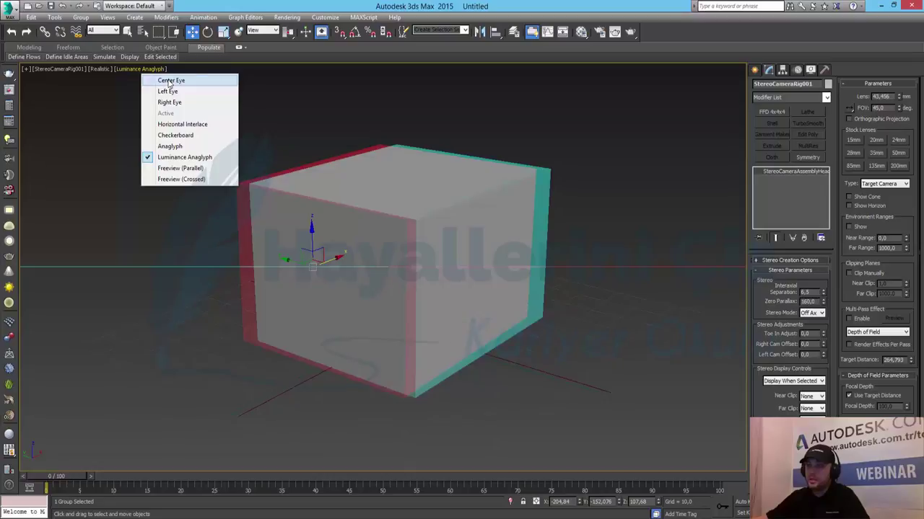
pyautogui.click(171, 82)
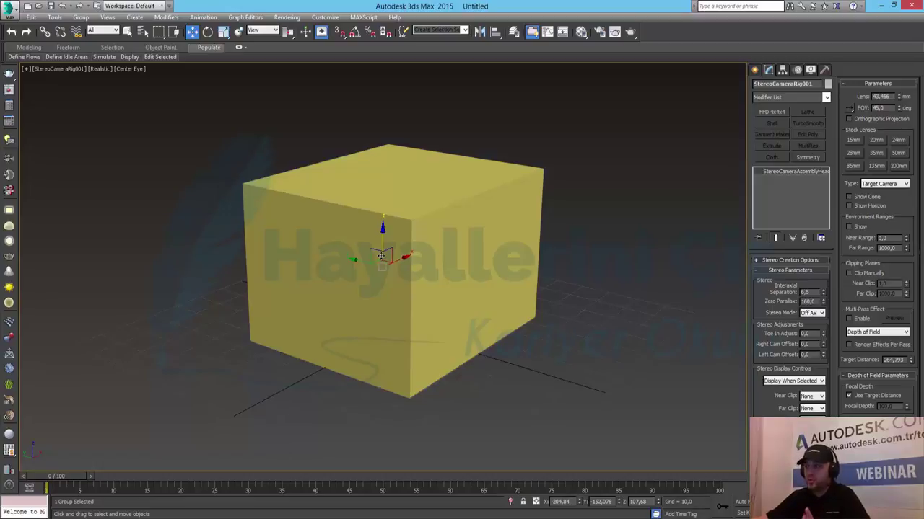
pyautogui.click(128, 69)
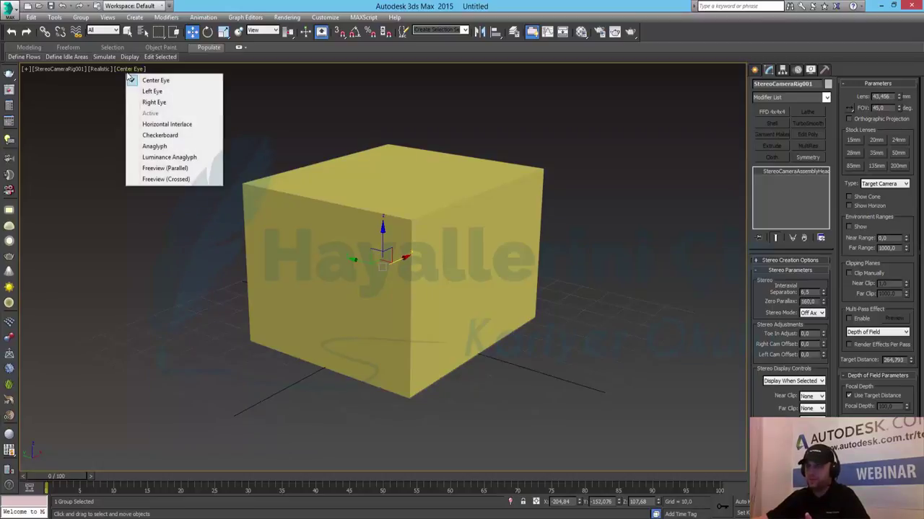
pyautogui.click(151, 91)
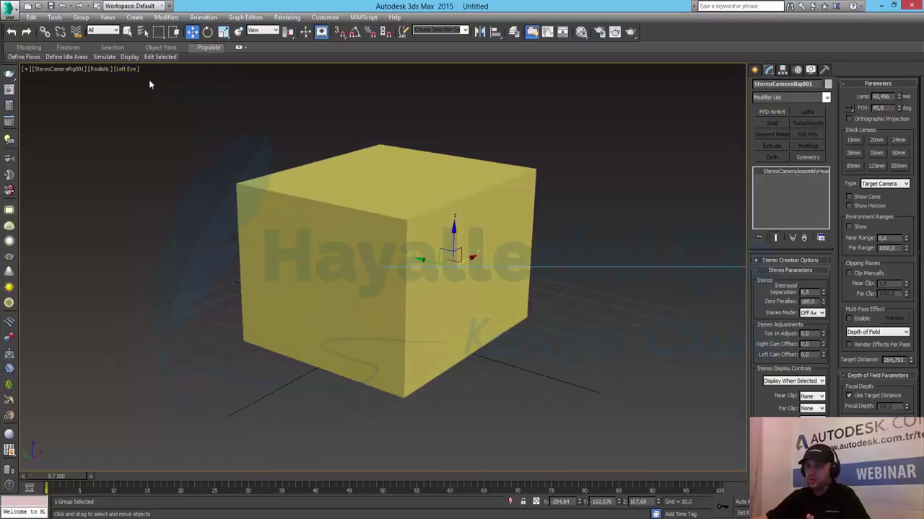
# Step: Preview the Right Eye view, then set the stereo display to Horizontal Interlace
pyautogui.click(125, 69)
pyautogui.click(147, 103)
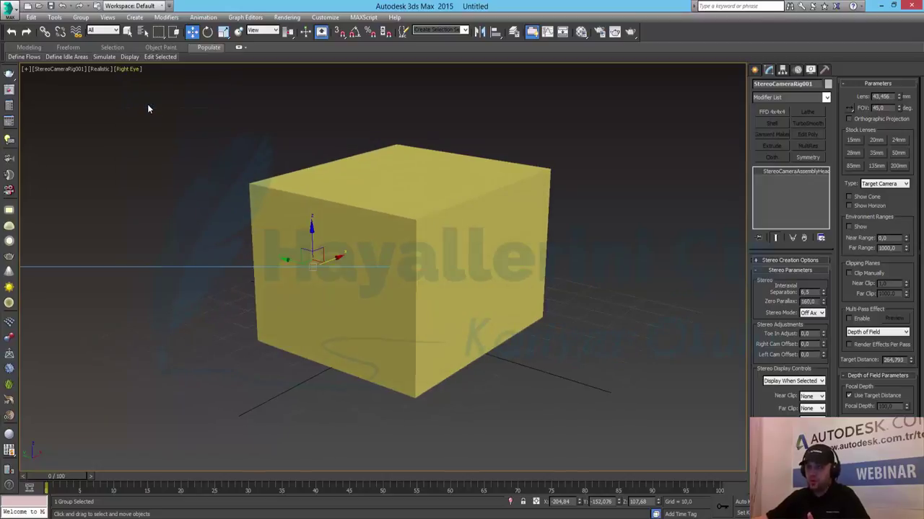
pyautogui.click(128, 69)
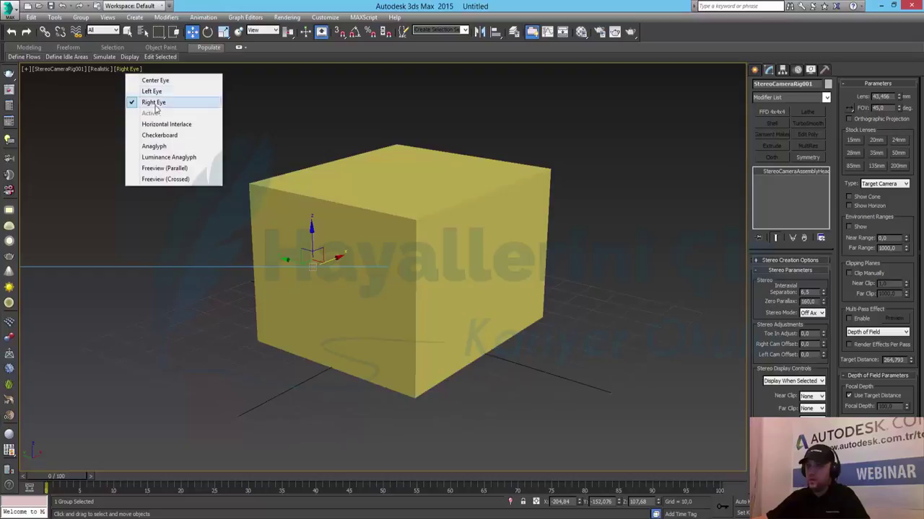
pyautogui.click(193, 127)
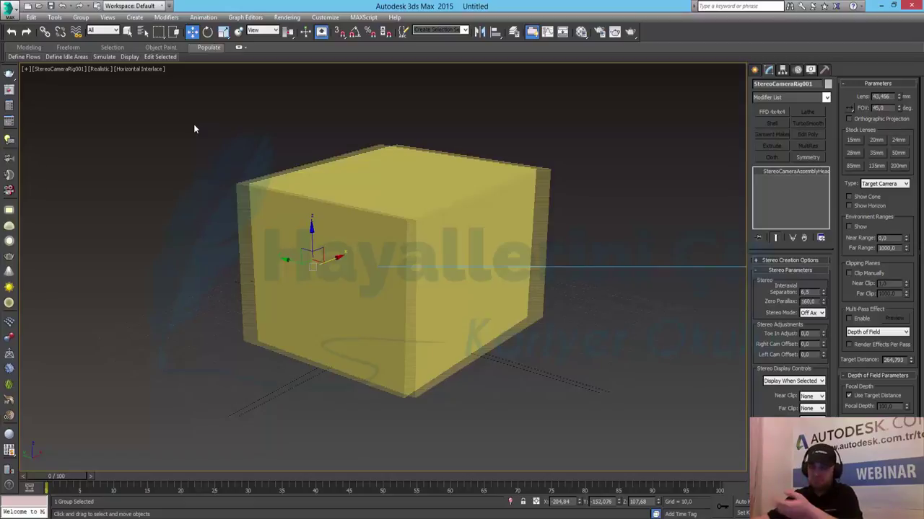
# Step: Try the Checkerboard stereo display, then return to Horizontal Interlace
pyautogui.click(137, 70)
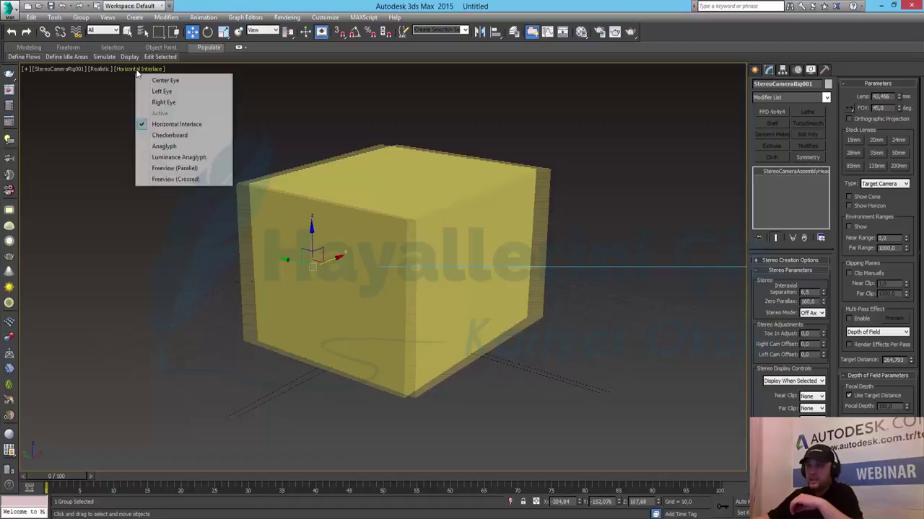
pyautogui.click(195, 135)
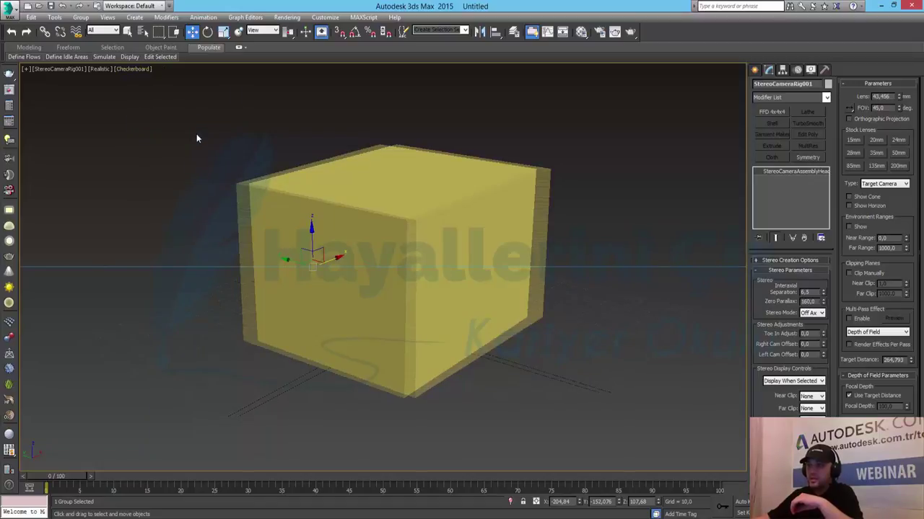
pyautogui.click(130, 69)
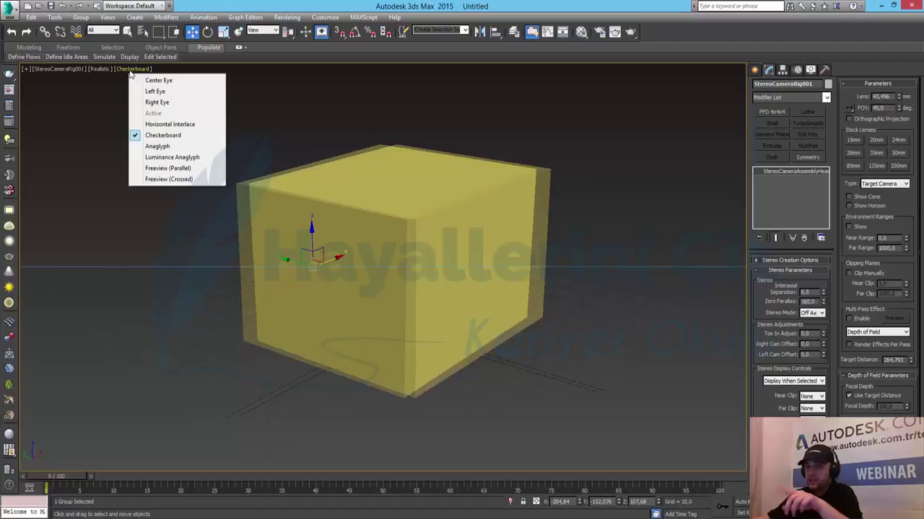
pyautogui.press('Escape')
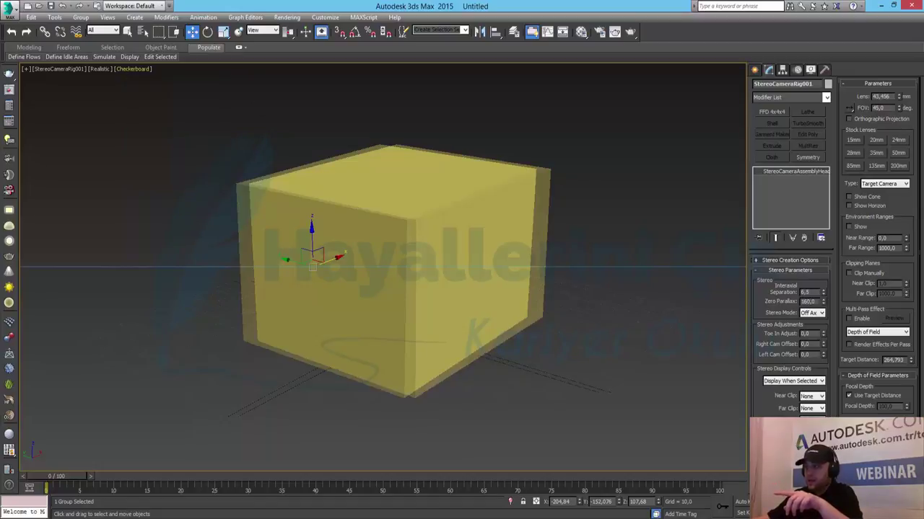
pyautogui.click(138, 72)
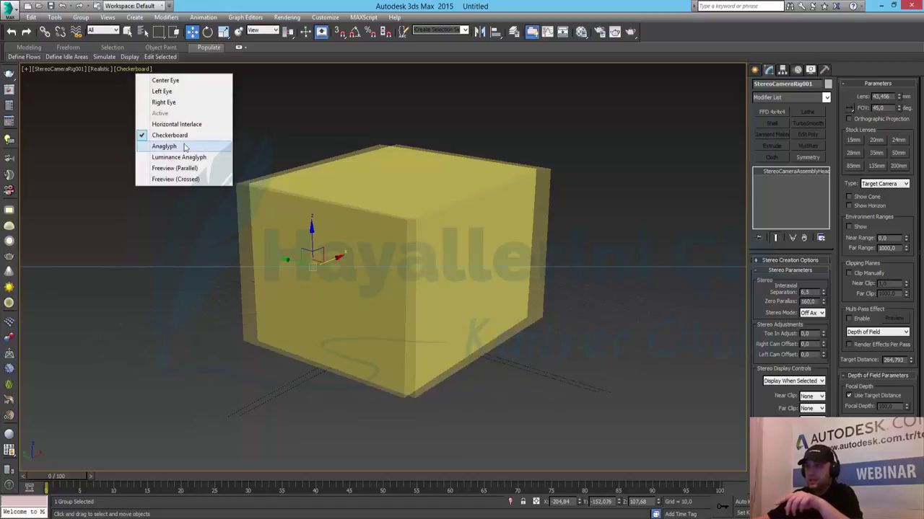
pyautogui.click(177, 122)
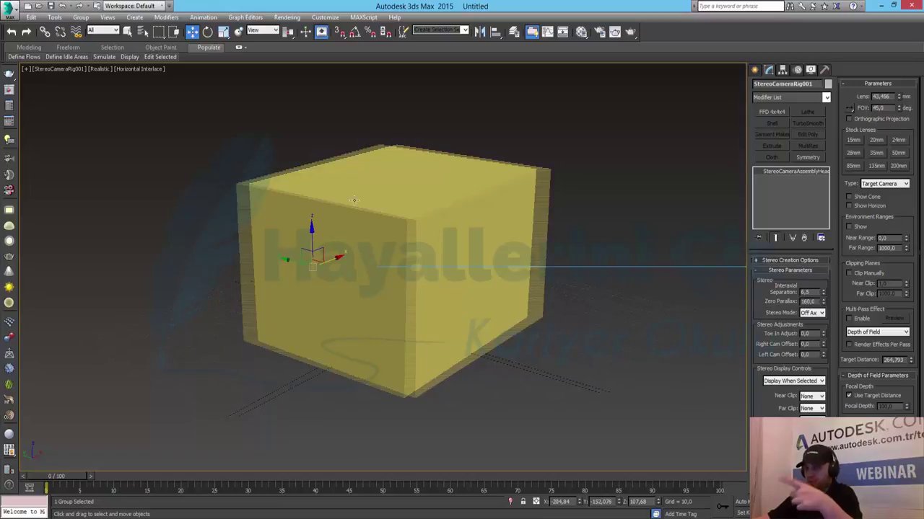
# Step: Deselect the rig, switch to Checkerboard, then to red/green Anaglyph
pyautogui.click(146, 75)
pyautogui.click(142, 69)
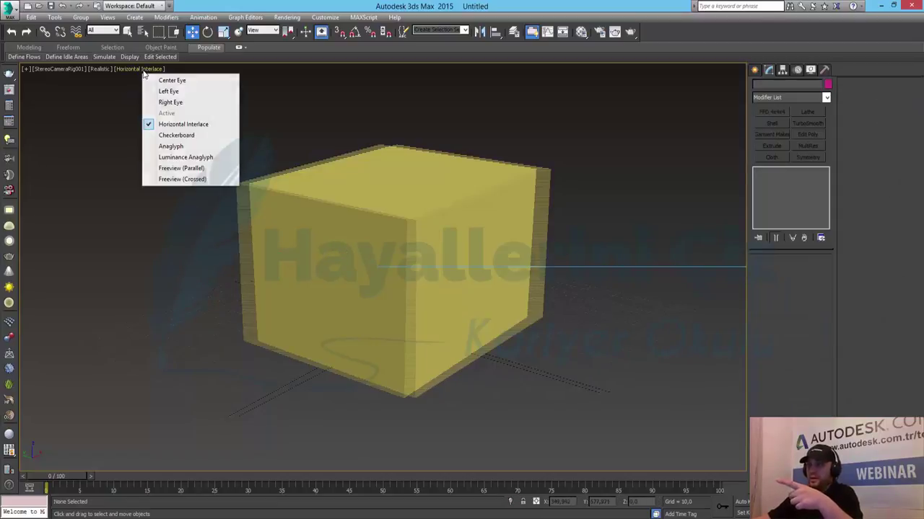
pyautogui.click(176, 135)
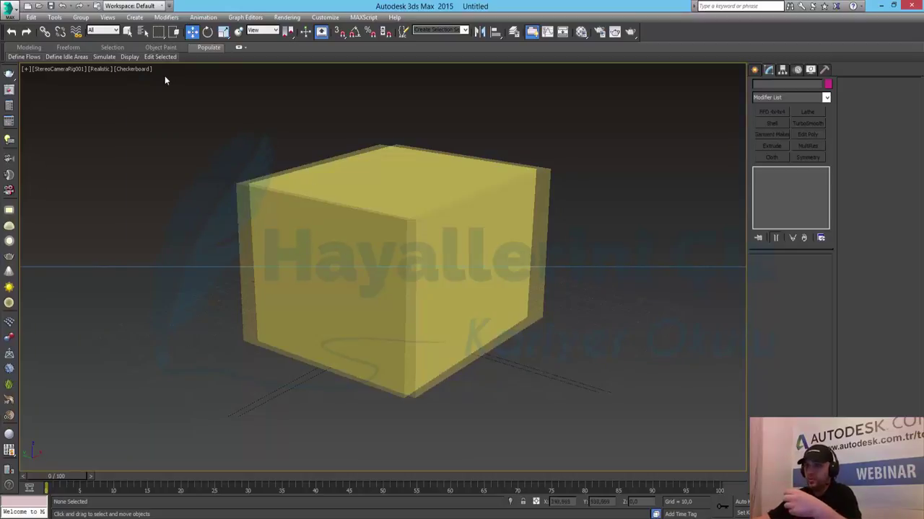
pyautogui.click(133, 69)
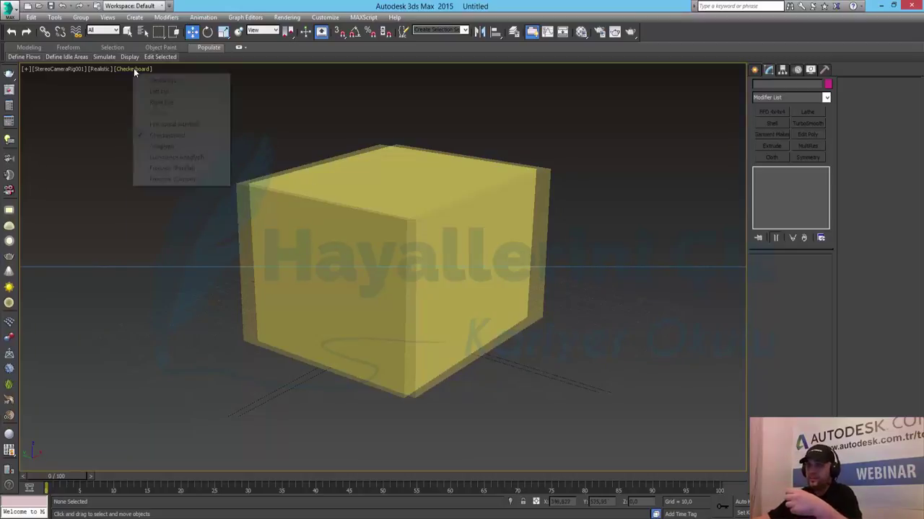
pyautogui.click(183, 149)
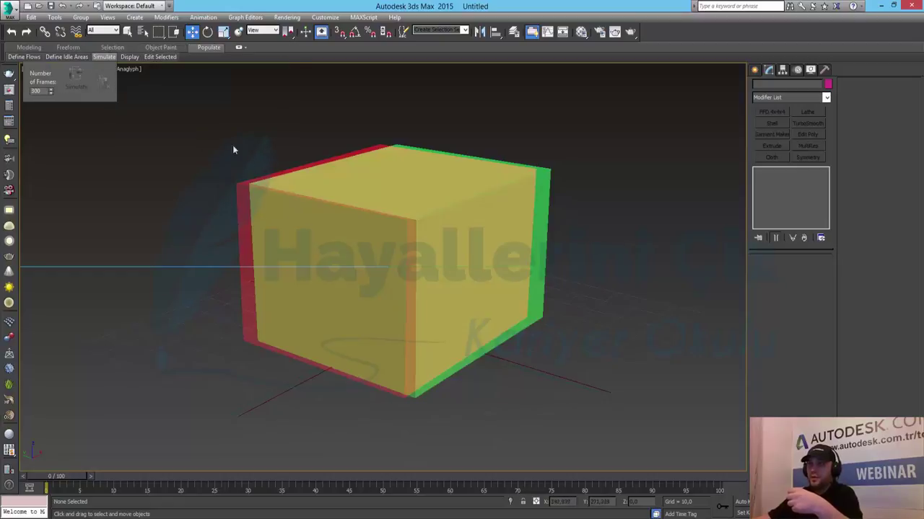
# Step: Choose Luminance Anaglyph from the viewport's stereo mode list
pyautogui.click(128, 71)
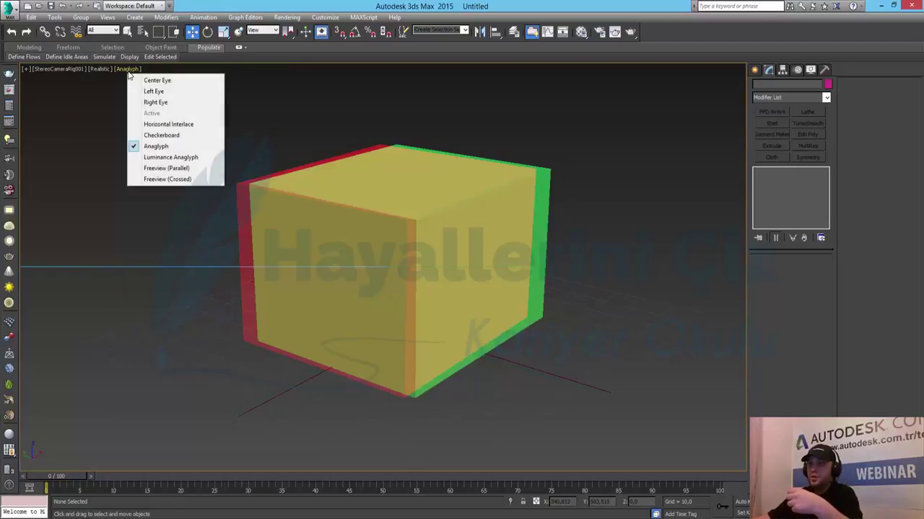
pyautogui.click(168, 157)
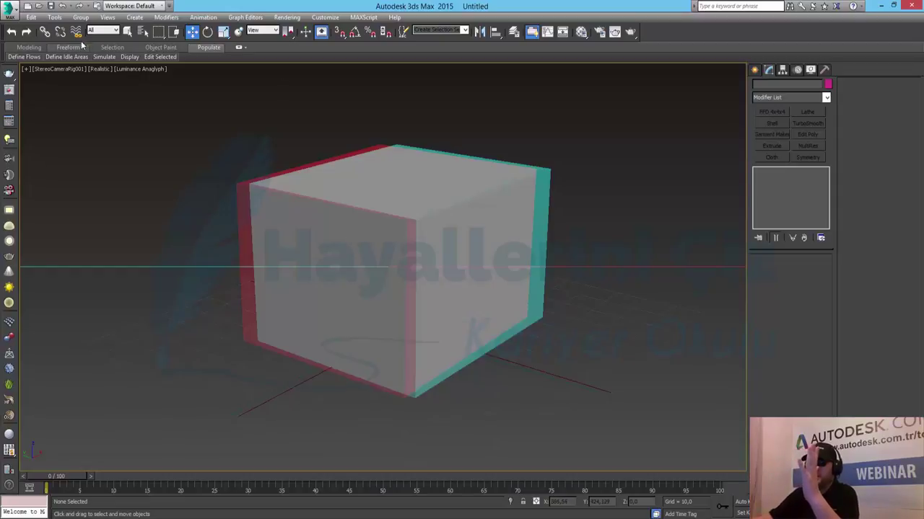
# Step: Pick StereoCameraRig001 from the Select From Scene list
pyautogui.click(142, 32)
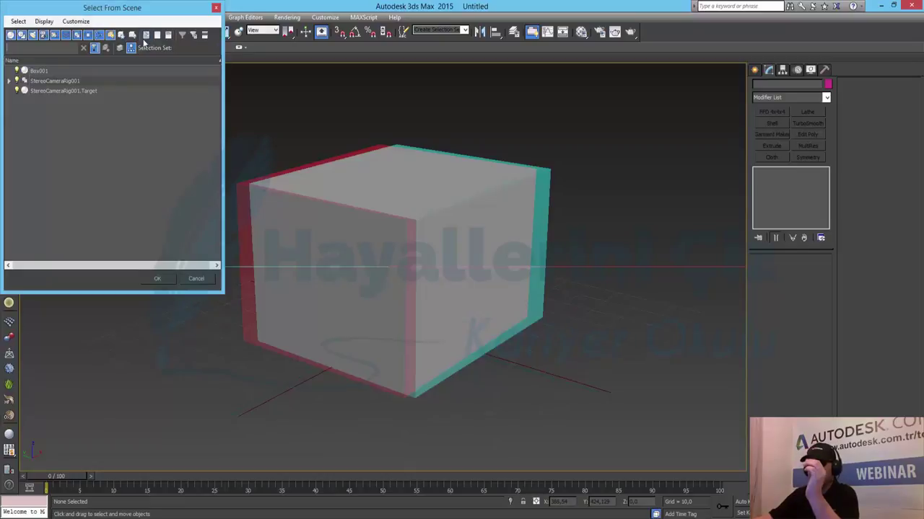
pyautogui.doubleClick(55, 81)
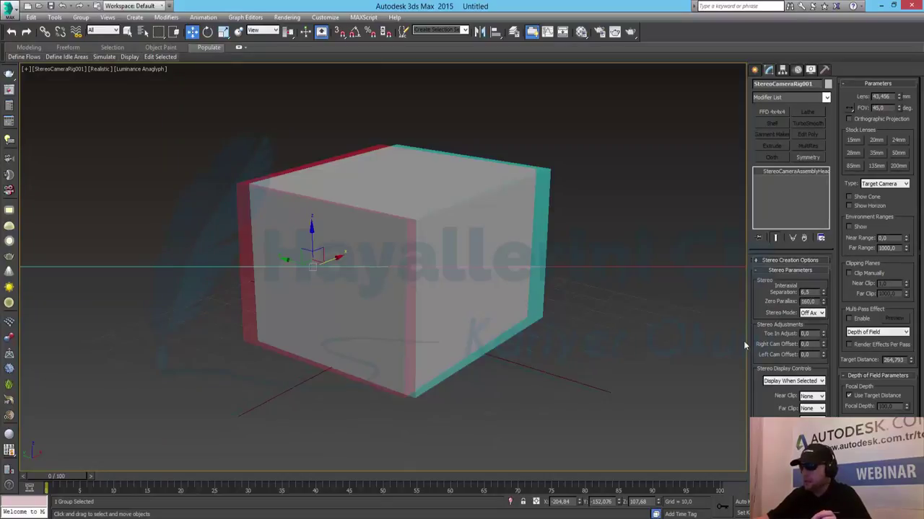
# Step: Adjust the rig's Interaxial Separation up and down, settling at about 5,1
pyautogui.rightClick(823, 294)
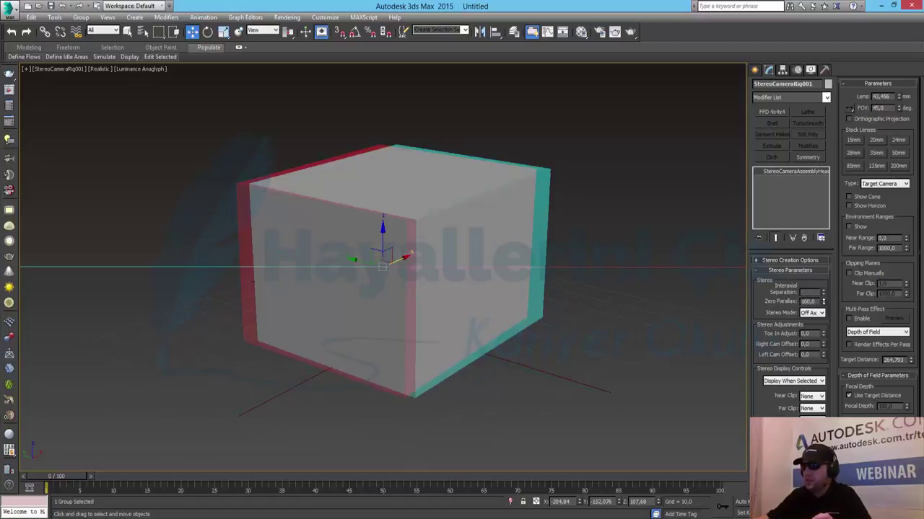
pyautogui.moveTo(832, 324); pyautogui.dragTo(807, 78)
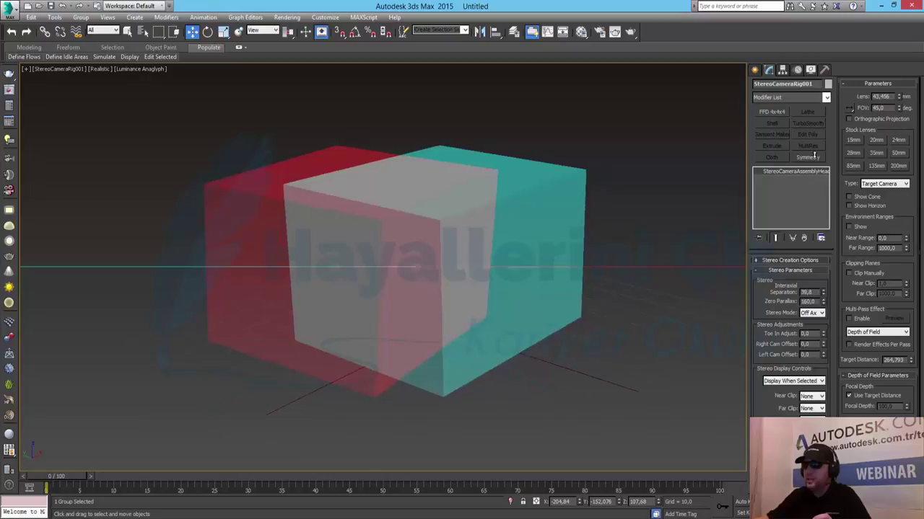
pyautogui.moveTo(807, 78); pyautogui.dragTo(816, 297)
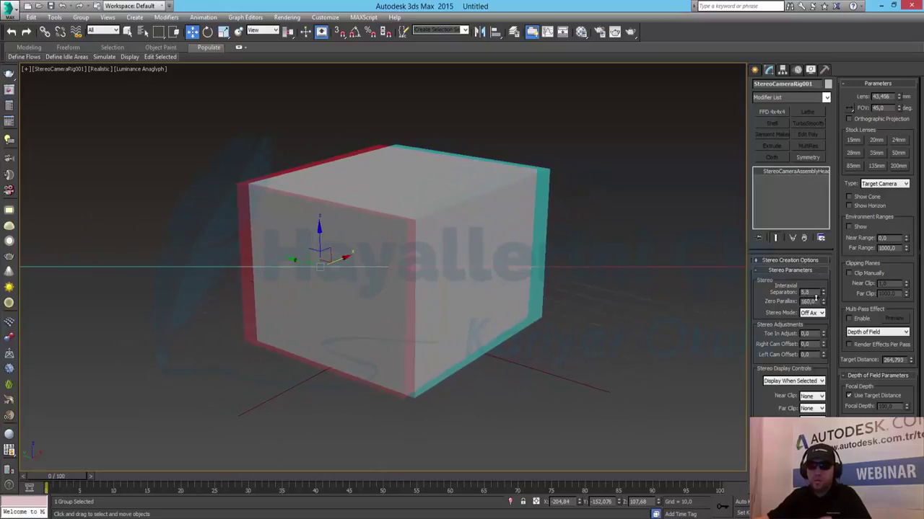
pyautogui.moveTo(816, 297); pyautogui.dragTo(816, 297)
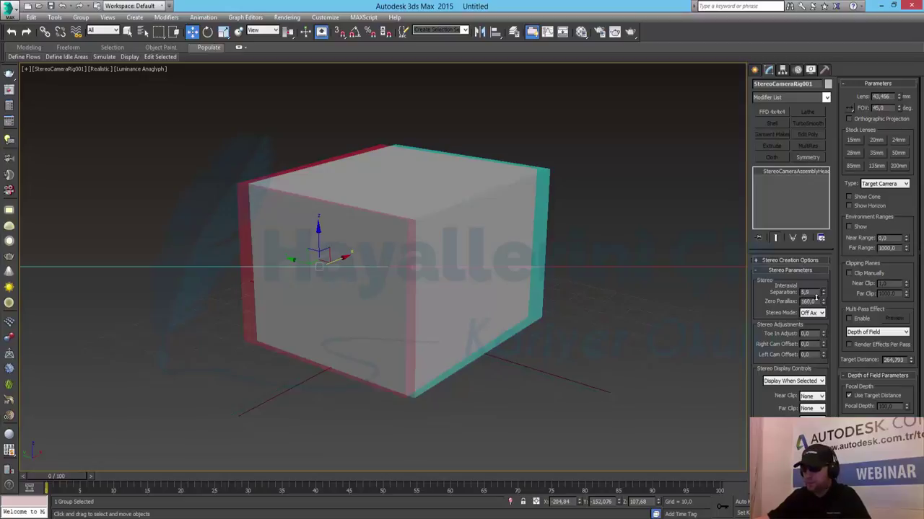
pyautogui.moveTo(815, 297); pyautogui.dragTo(818, 300)
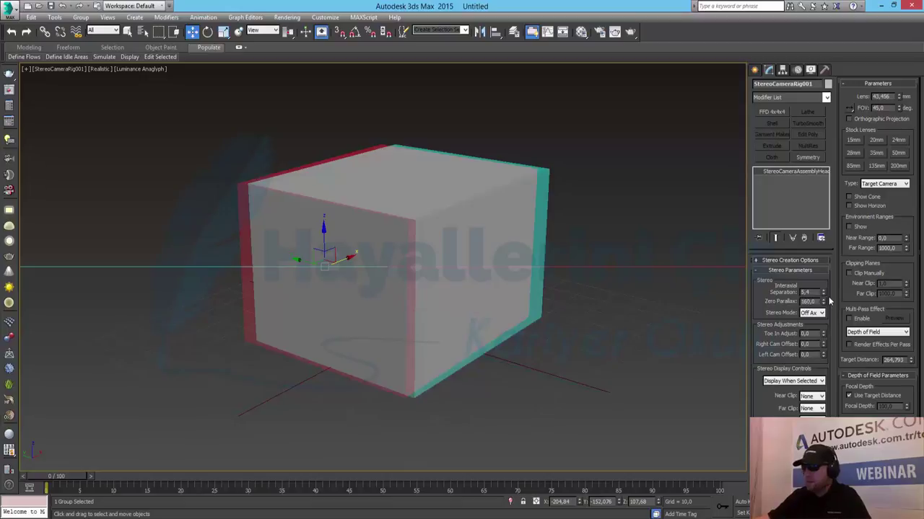
pyautogui.moveTo(824, 295); pyautogui.dragTo(826, 290)
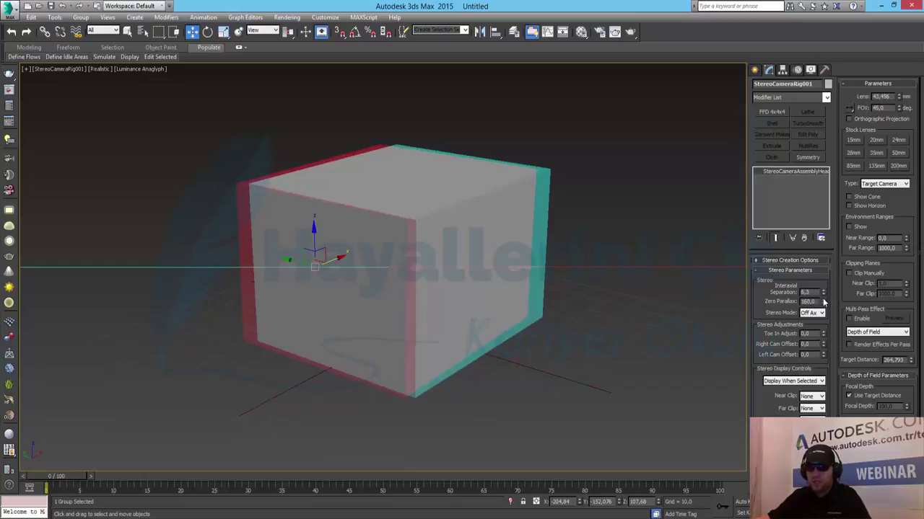
pyautogui.moveTo(823, 294)
pyautogui.mouseDown()
pyautogui.moveTo(825, 284)
pyautogui.moveTo(837, 318)
pyautogui.mouseUp()
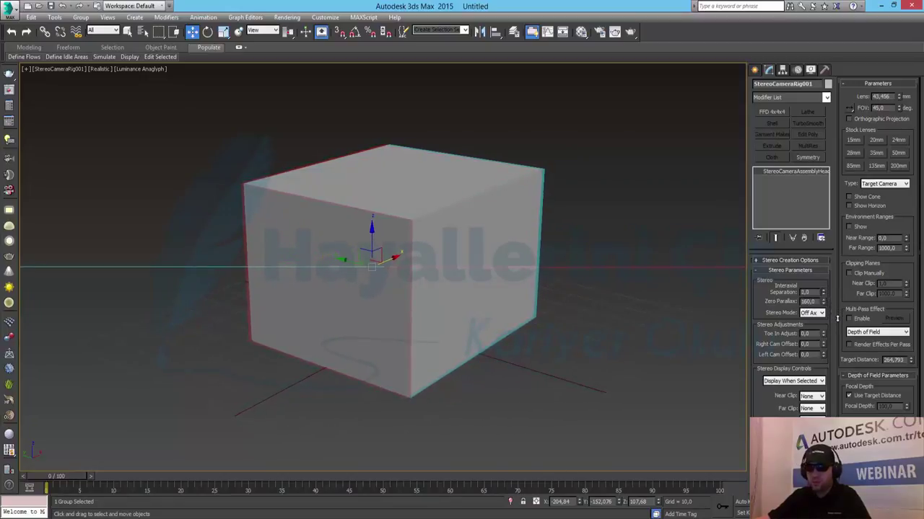
pyautogui.moveTo(838, 318); pyautogui.dragTo(837, 301)
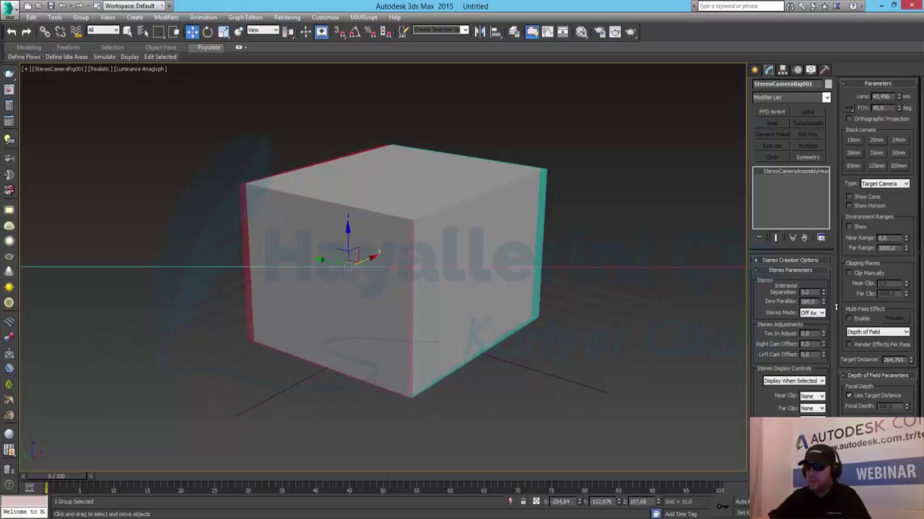
pyautogui.moveTo(837, 297); pyautogui.dragTo(837, 302)
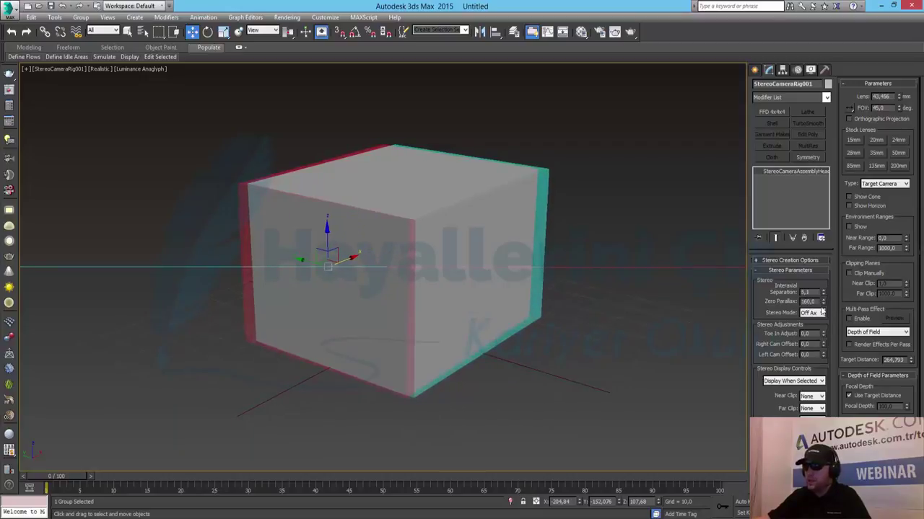
pyautogui.moveTo(130, 57)
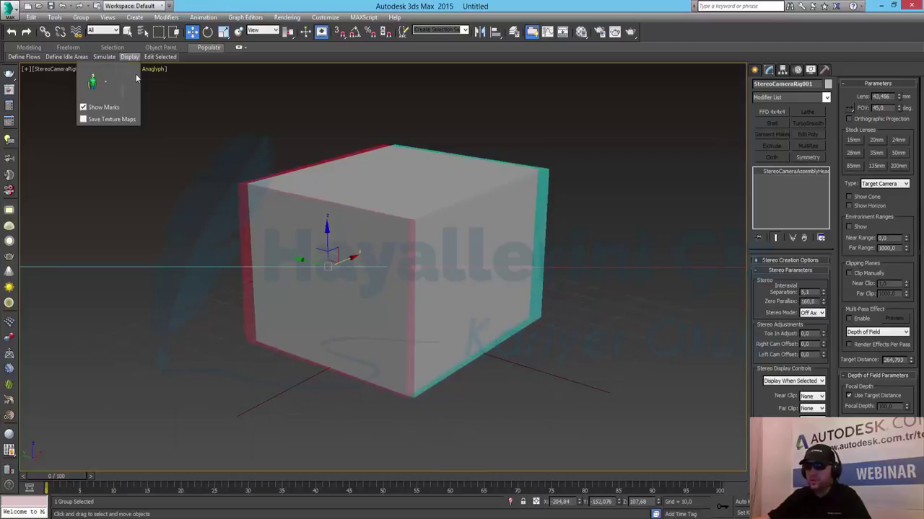
# Step: Deselect the rig and set the stereo view to Freeview (Parallel)
pyautogui.click(148, 73)
pyautogui.click(151, 69)
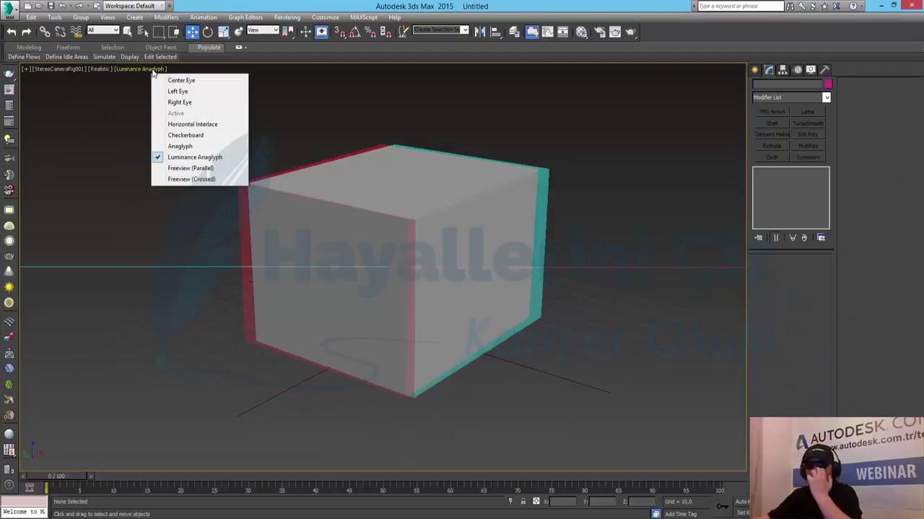
pyautogui.click(194, 170)
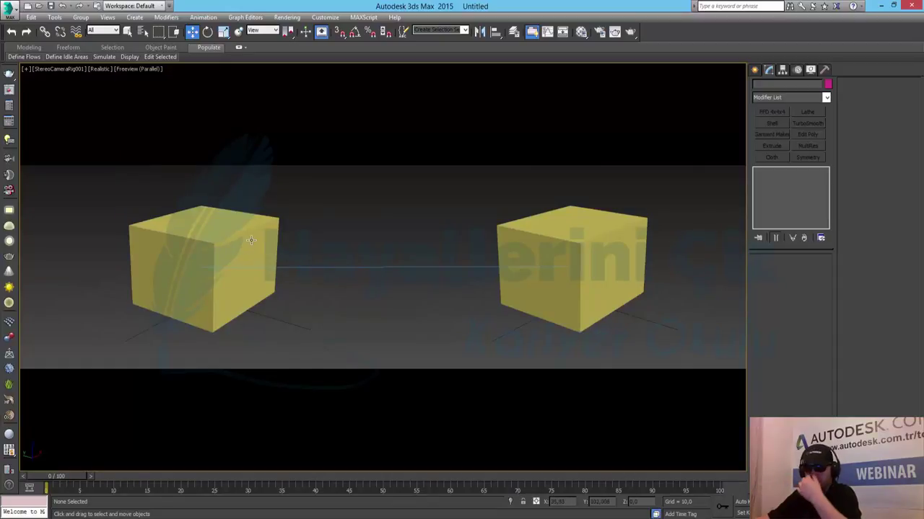
# Step: Switch the stereo view to Freeview (Crossed) and orbit to face the two boxes head-on
pyautogui.click(139, 70)
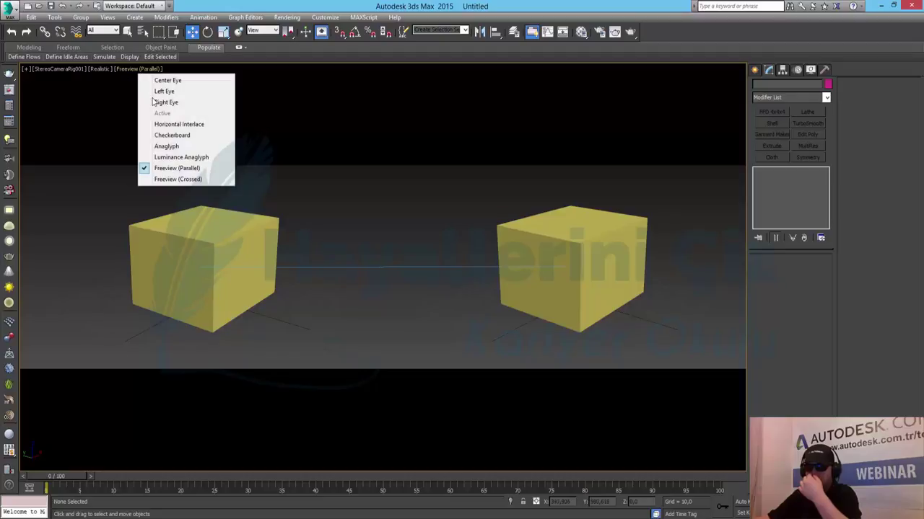
pyautogui.click(186, 179)
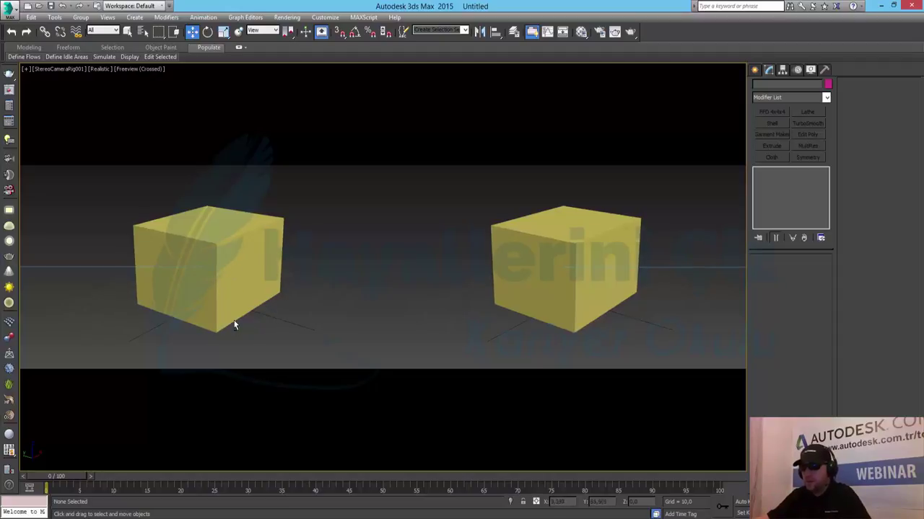
pyautogui.hotkey('ctrl', 'r')
pyautogui.moveTo(217, 295)
pyautogui.mouseDown()
pyautogui.moveTo(229, 295)
pyautogui.moveTo(233, 275)
pyautogui.moveTo(200, 303)
pyautogui.moveTo(226, 303)
pyautogui.moveTo(229, 292)
pyautogui.mouseUp()
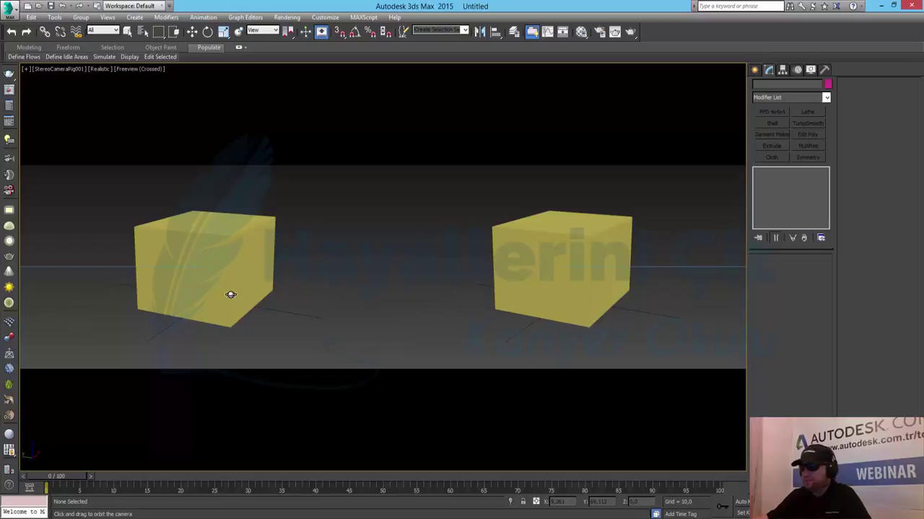
pyautogui.click(132, 68)
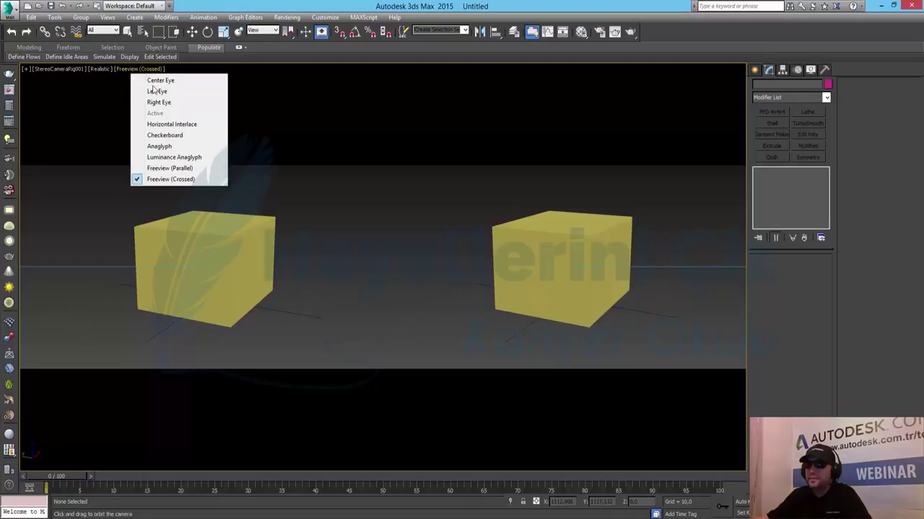
pyautogui.click(186, 158)
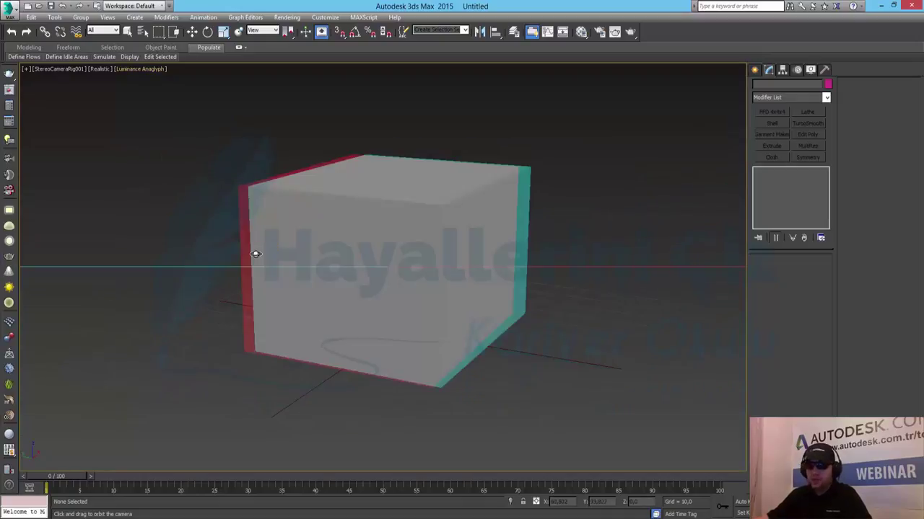
pyautogui.click(131, 69)
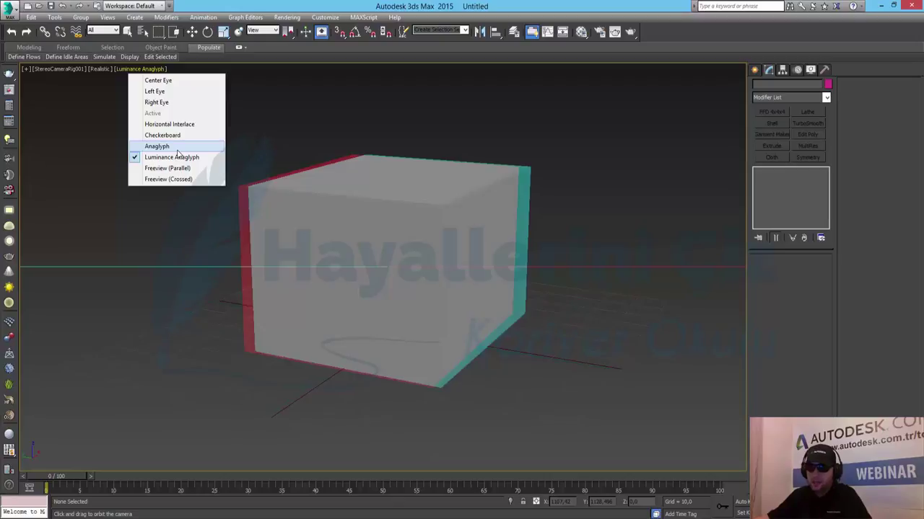
pyautogui.click(545, 153)
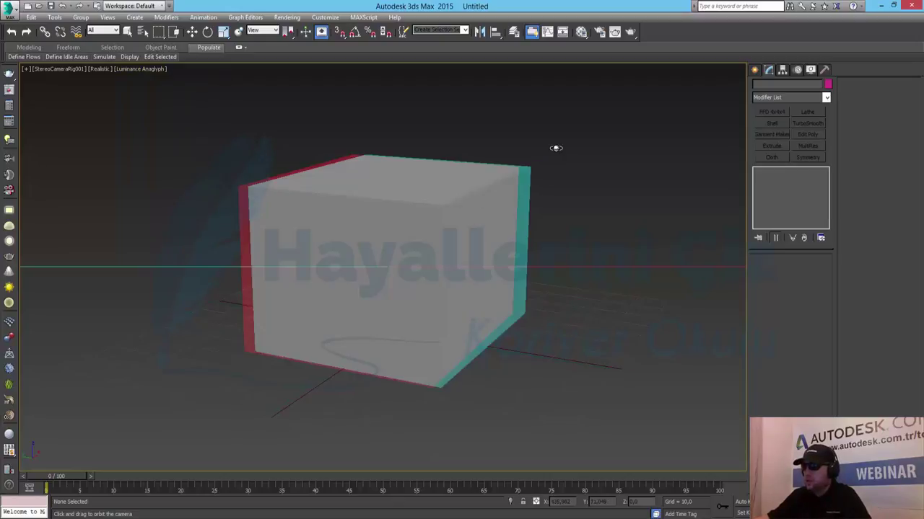
pyautogui.click(142, 31)
# Step: Select StereoCameraRig001 from the scene list and tune its Zero Parallax to about 165,6
pyautogui.click(64, 84)
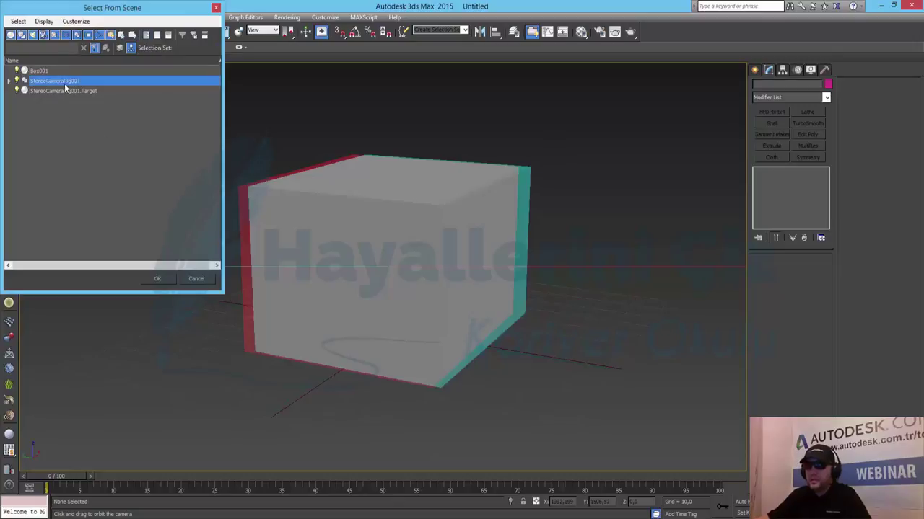
pyautogui.doubleClick(65, 83)
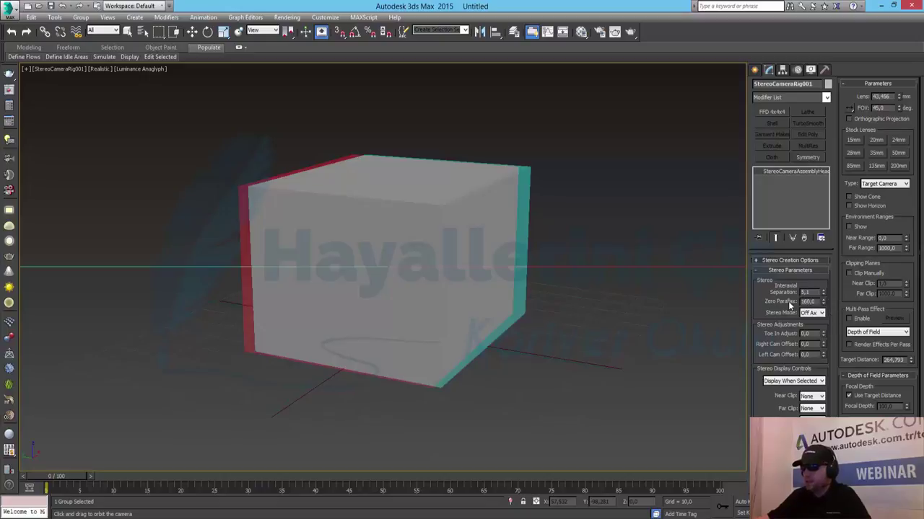
pyautogui.moveTo(824, 303)
pyautogui.mouseDown()
pyautogui.moveTo(828, 329)
pyautogui.moveTo(828, 189)
pyautogui.moveTo(859, 220)
pyautogui.mouseUp()
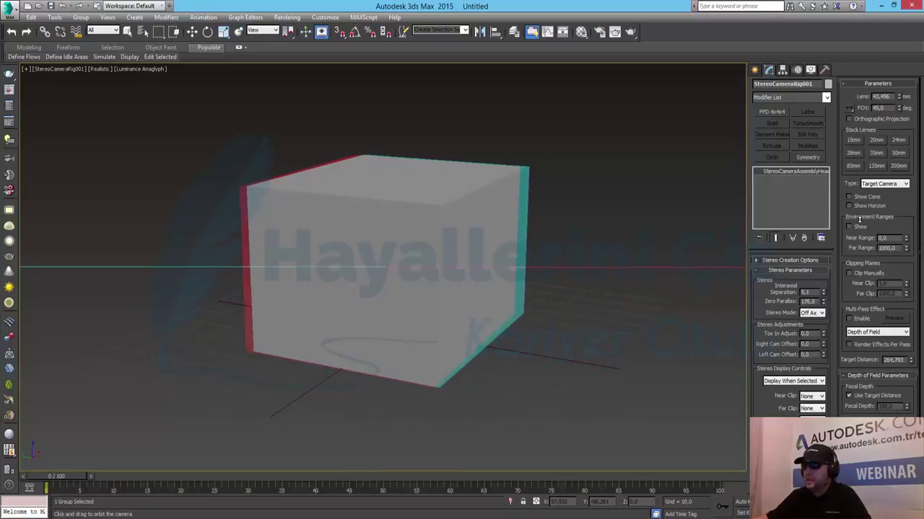
pyautogui.moveTo(862, 154)
pyautogui.mouseDown()
pyautogui.moveTo(830, 227)
pyautogui.moveTo(813, 192)
pyautogui.mouseUp()
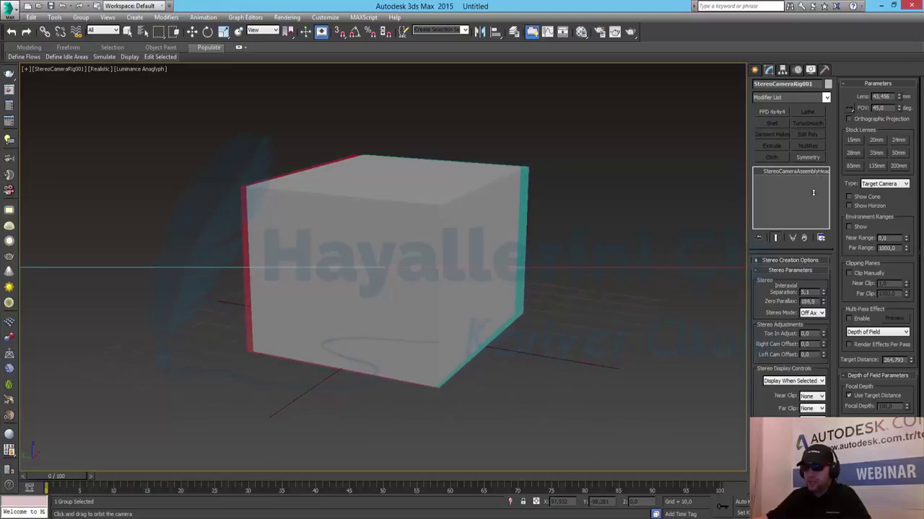
pyautogui.moveTo(813, 141)
pyautogui.mouseDown()
pyautogui.moveTo(836, 219)
pyautogui.moveTo(859, 223)
pyautogui.moveTo(889, 344)
pyautogui.moveTo(854, 274)
pyautogui.mouseUp()
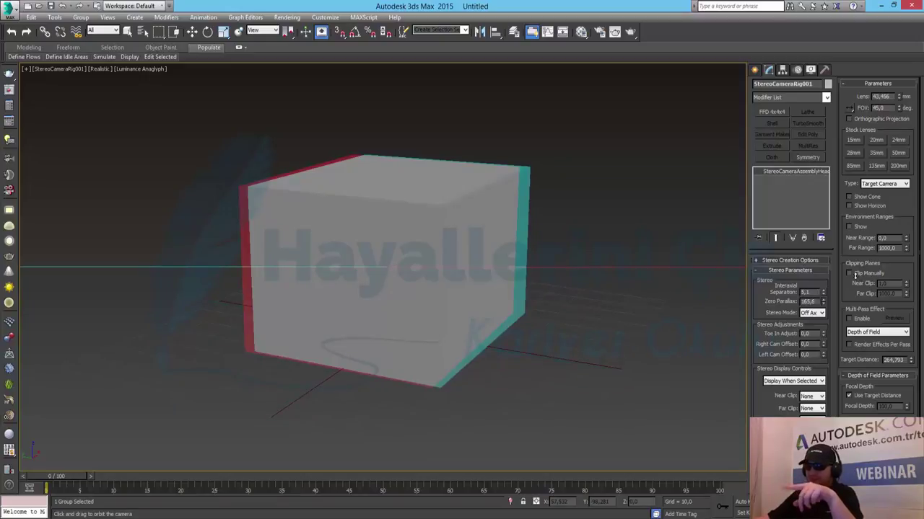
# Step: Undo the last change, then try different Toe In Adjust, Right Cam Offset and Left Cam Offset values
pyautogui.hotkey('ctrl', 'z')
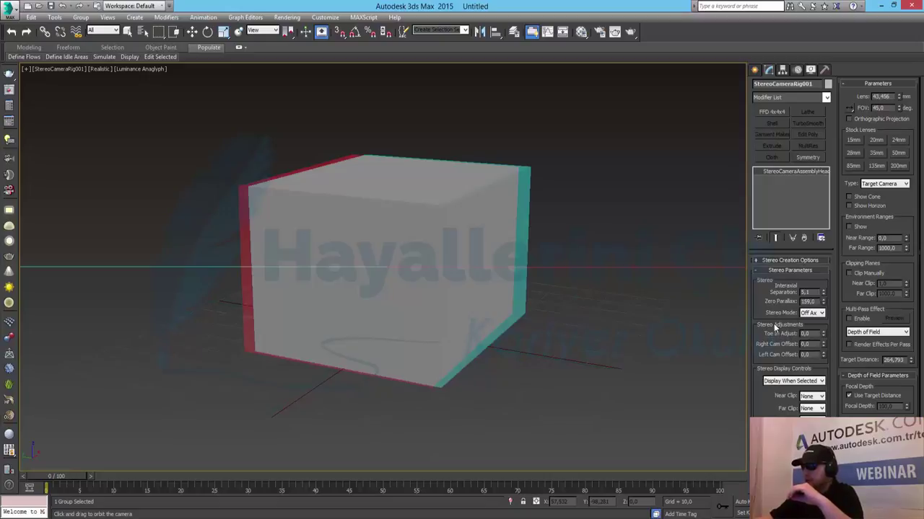
pyautogui.moveTo(824, 337); pyautogui.dragTo(824, 325)
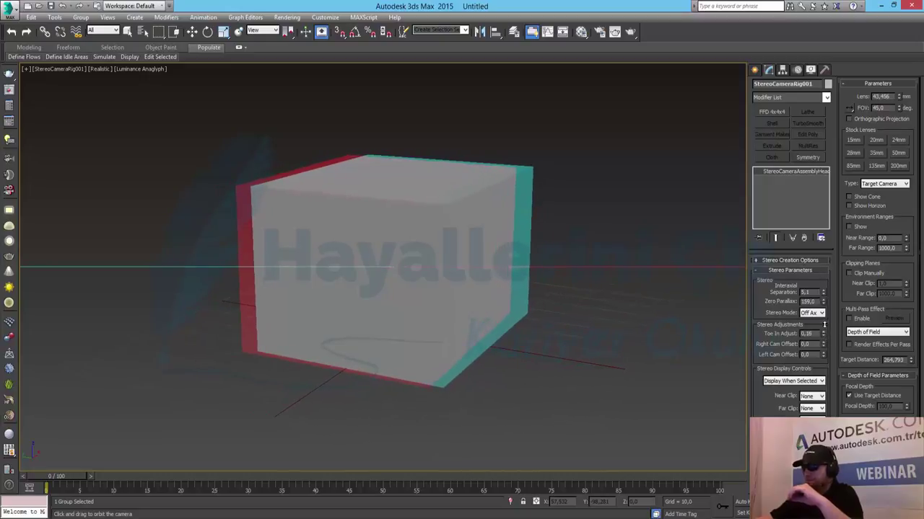
pyautogui.moveTo(825, 347)
pyautogui.mouseDown()
pyautogui.moveTo(834, 271)
pyautogui.moveTo(854, 272)
pyautogui.moveTo(880, 212)
pyautogui.moveTo(876, 309)
pyautogui.mouseUp()
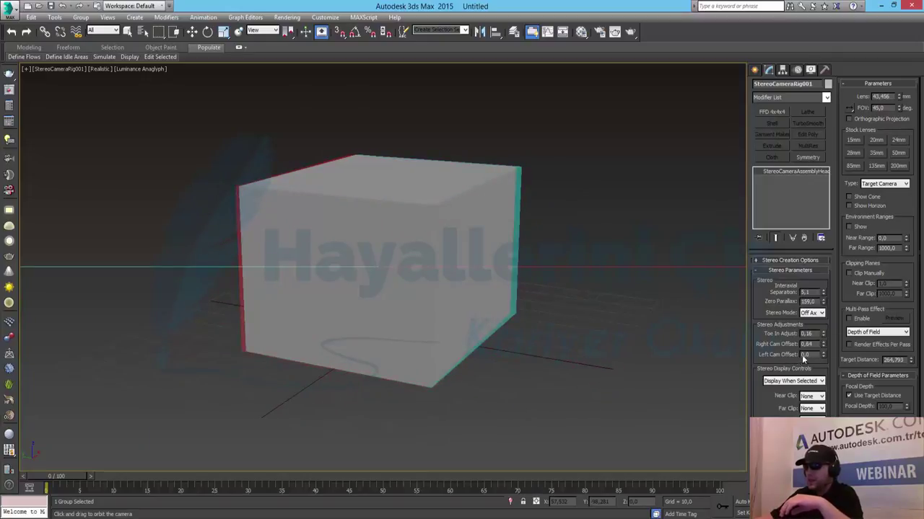
pyautogui.moveTo(826, 344); pyautogui.dragTo(847, 388)
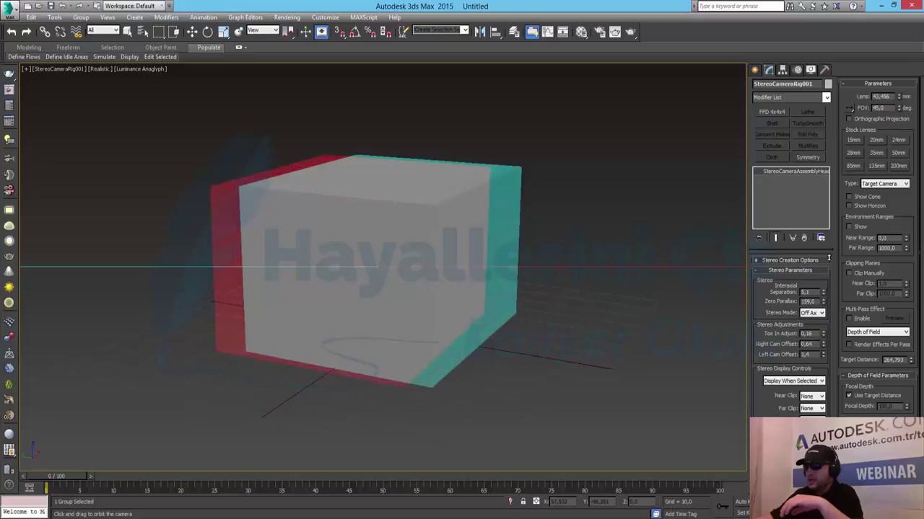
# Step: Reset Toe In Adjust and the camera offset fields back to 0
pyautogui.doubleClick(809, 333)
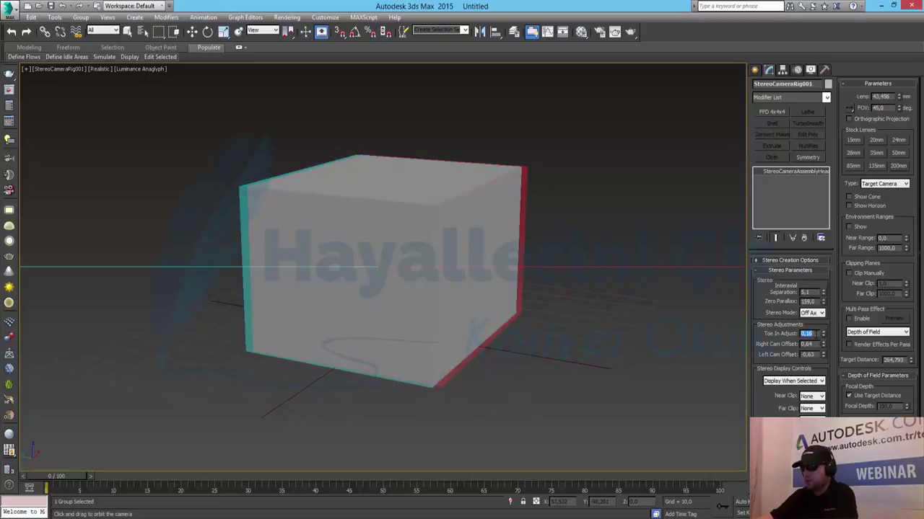
pyautogui.write('0')
pyautogui.press('Tab')
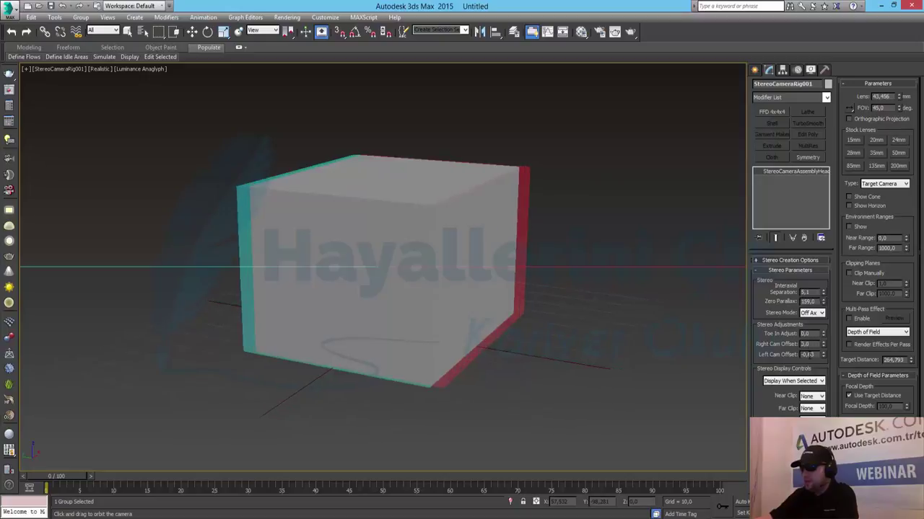
pyautogui.write('0')
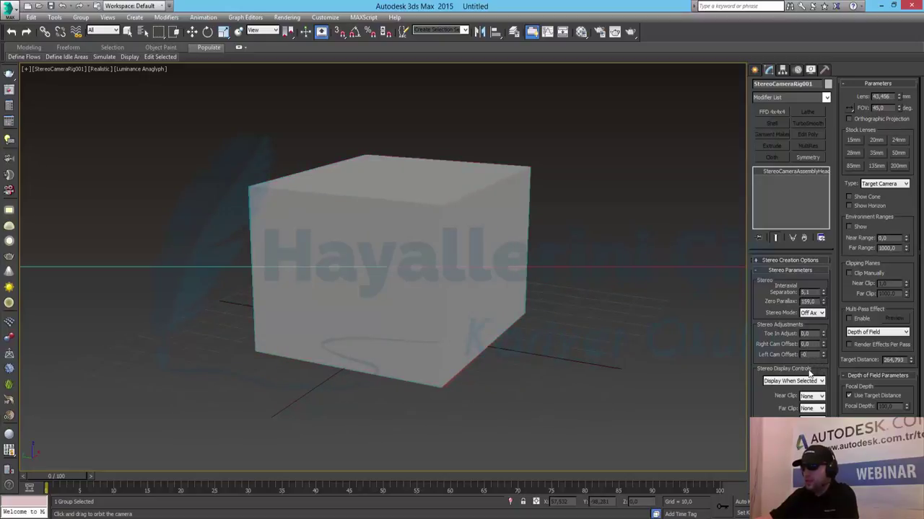
# Step: Try Never Display and Display When Selected, then set Stereo Display Controls to Always Display
pyautogui.click(797, 381)
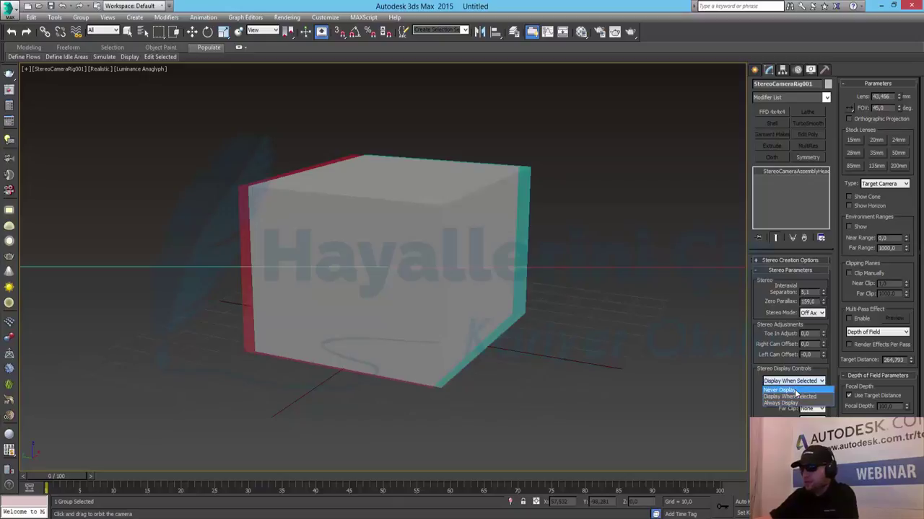
pyautogui.click(796, 390)
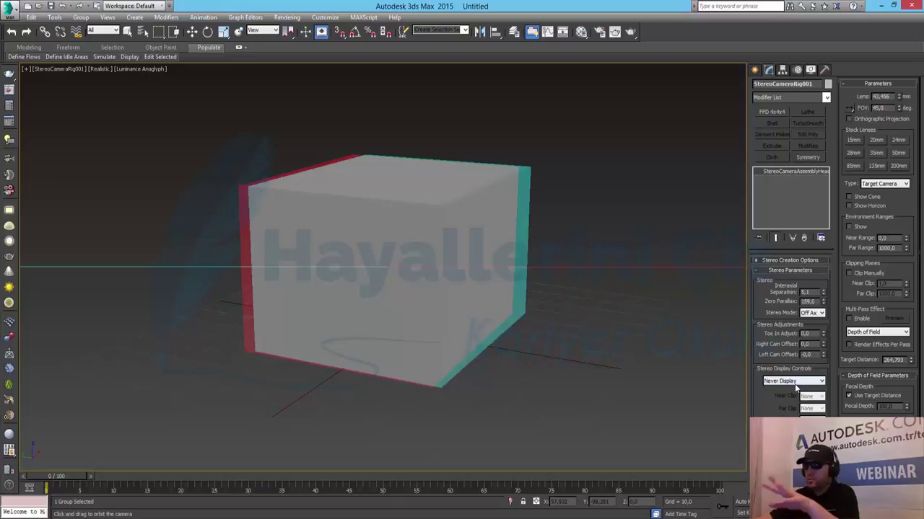
pyautogui.click(796, 383)
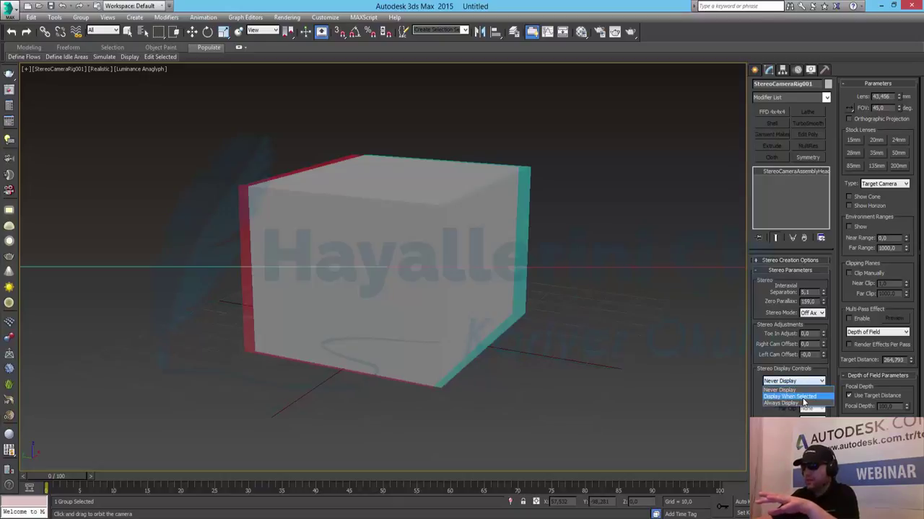
pyautogui.click(803, 396)
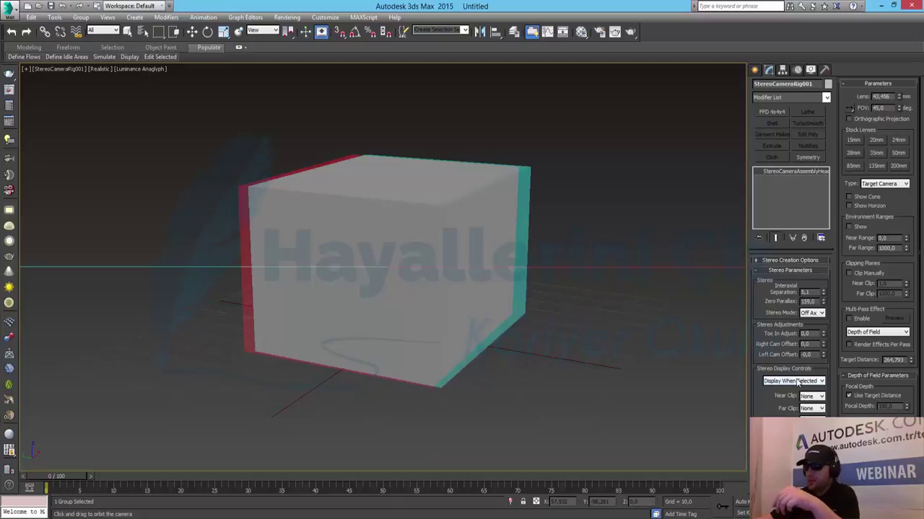
pyautogui.click(797, 381)
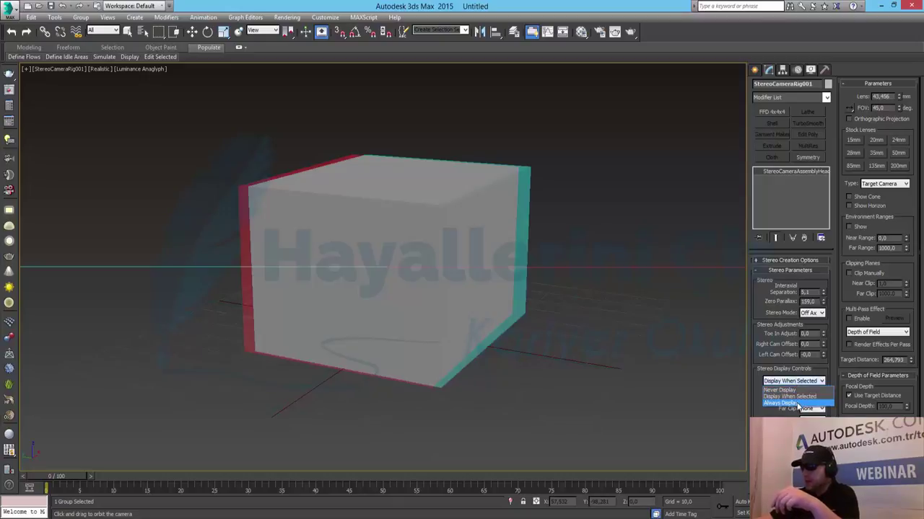
pyautogui.click(798, 406)
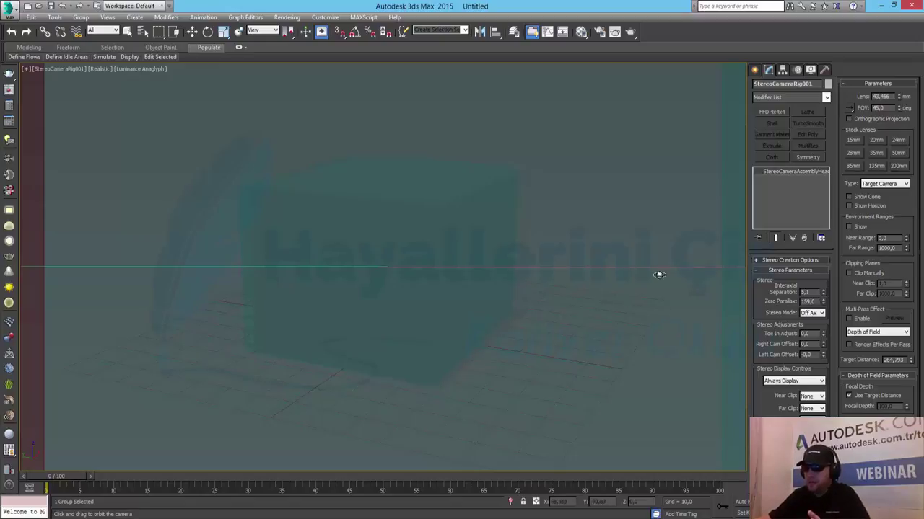
# Step: Orbit the camera view around the box to look at it from above
pyautogui.moveTo(515, 229)
pyautogui.mouseDown()
pyautogui.moveTo(490, 248)
pyautogui.moveTo(457, 241)
pyautogui.moveTo(472, 223)
pyautogui.moveTo(497, 226)
pyautogui.moveTo(501, 235)
pyautogui.moveTo(454, 229)
pyautogui.moveTo(479, 215)
pyautogui.mouseUp()
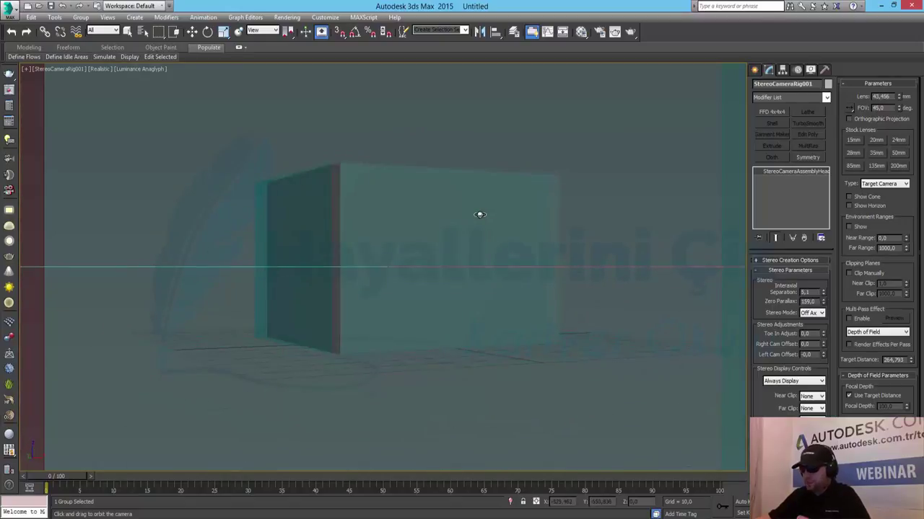
pyautogui.moveTo(411, 241)
pyautogui.mouseDown()
pyautogui.moveTo(433, 235)
pyautogui.moveTo(451, 254)
pyautogui.moveTo(409, 247)
pyautogui.mouseUp()
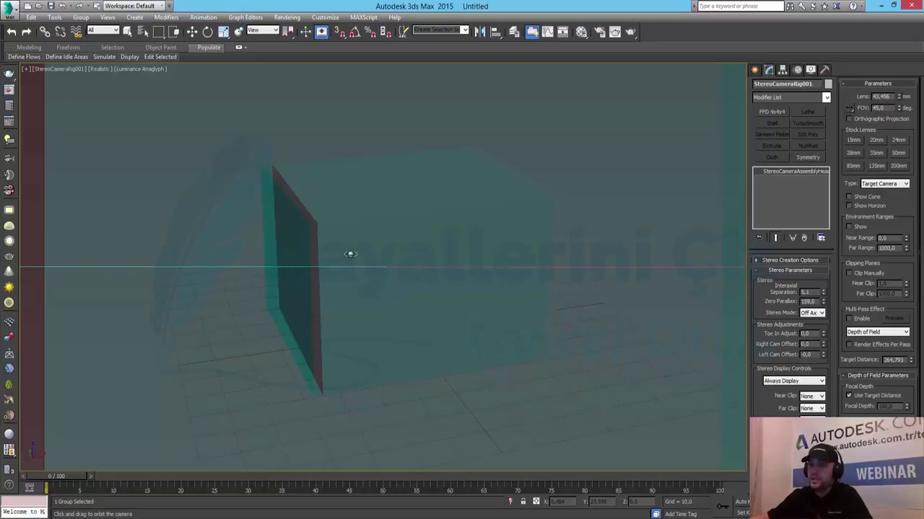
# Step: Change the viewport stereo mode from Luminance Anaglyph to Anaglyph and orbit to face the box
pyautogui.click(137, 69)
pyautogui.click(183, 147)
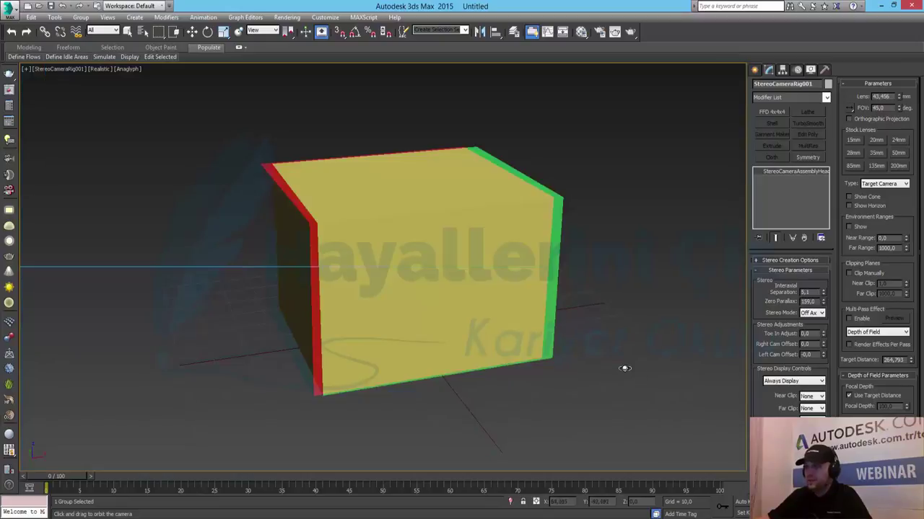
pyautogui.moveTo(505, 350); pyautogui.dragTo(539, 333)
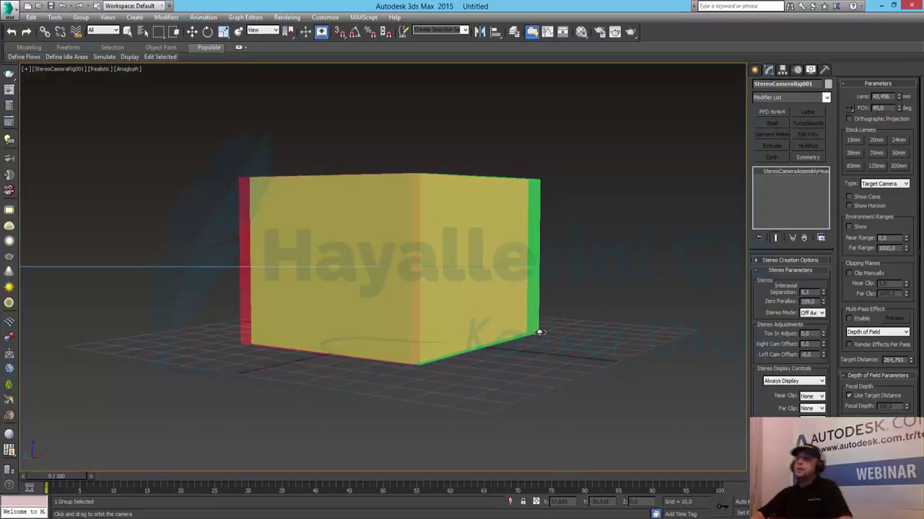